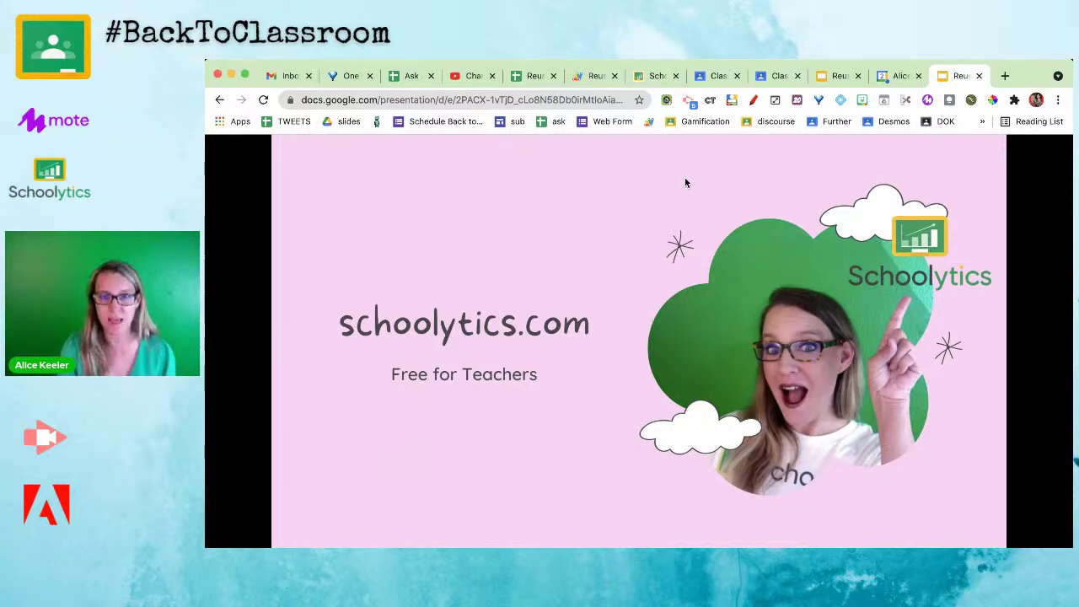
Open schoolytics.com in a new browser tab and log in to the teacher dashboard
key("ctrl+t")
type("schoolytics")
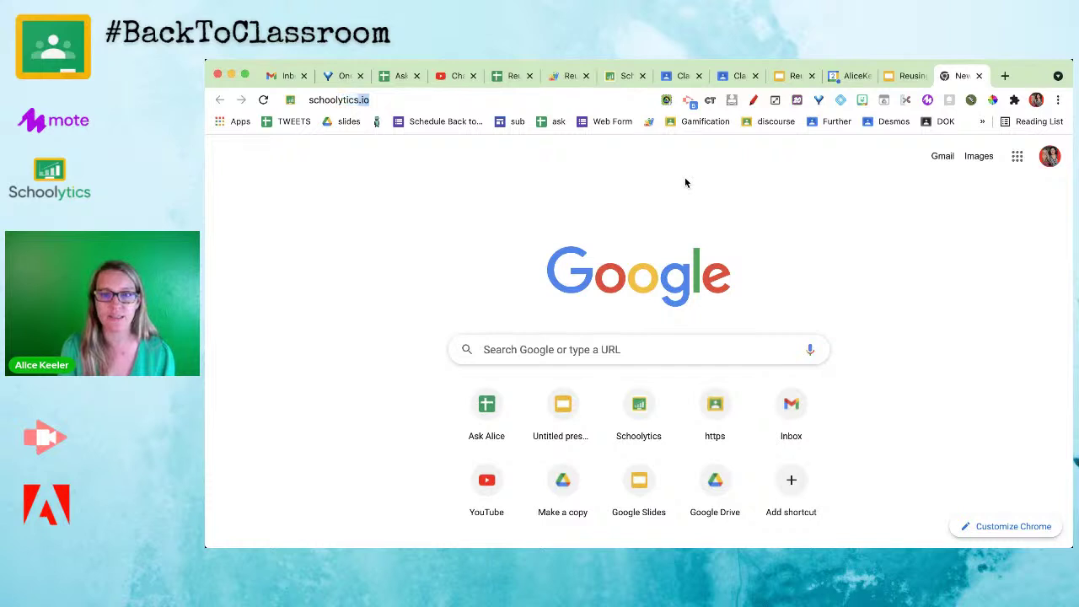
type(".com")
key("Return")
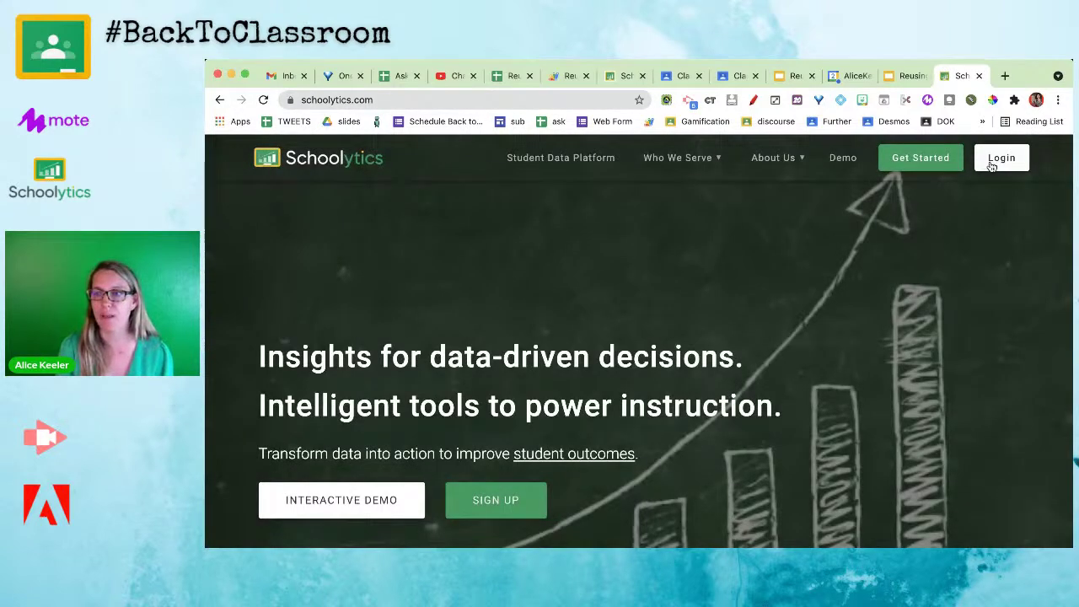
left_click(992, 166)
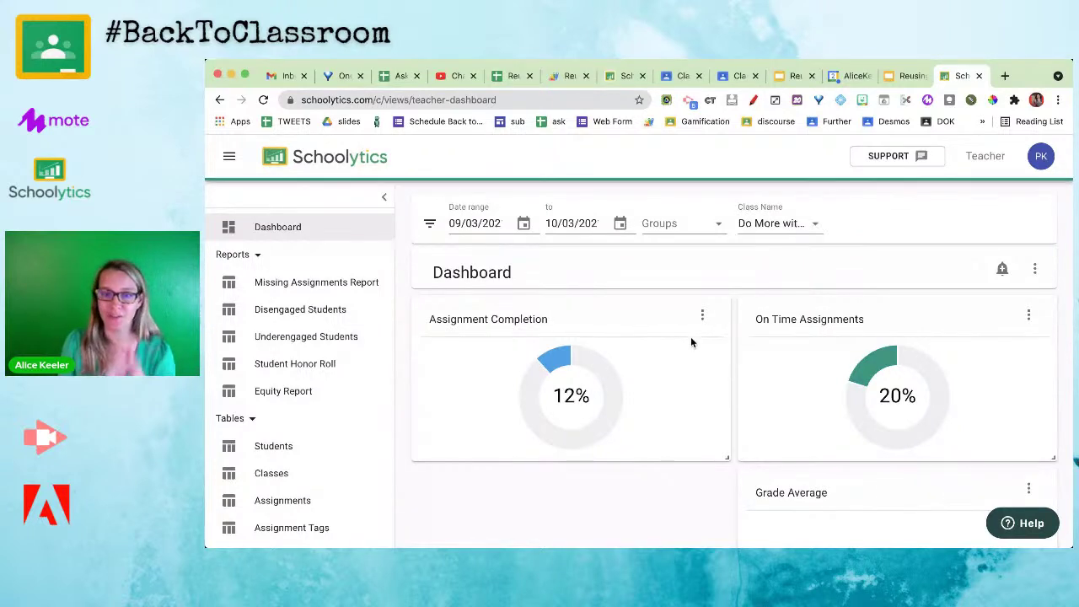
mouse_move(861, 389)
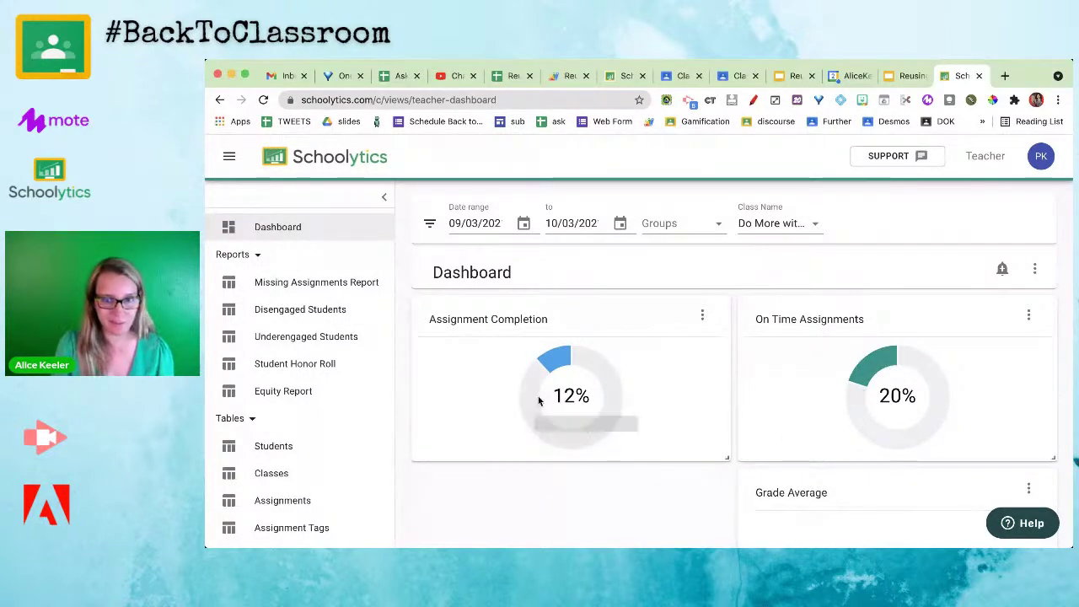
Go to the Classes page and open the dialog for managing connected classrooms
left_click(229, 160)
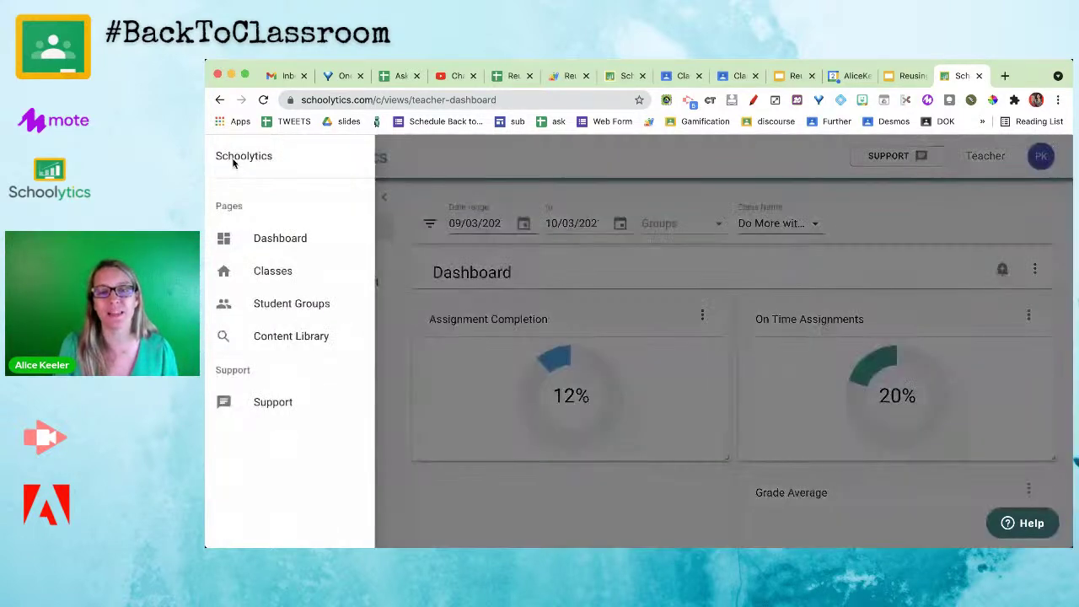
left_click(282, 271)
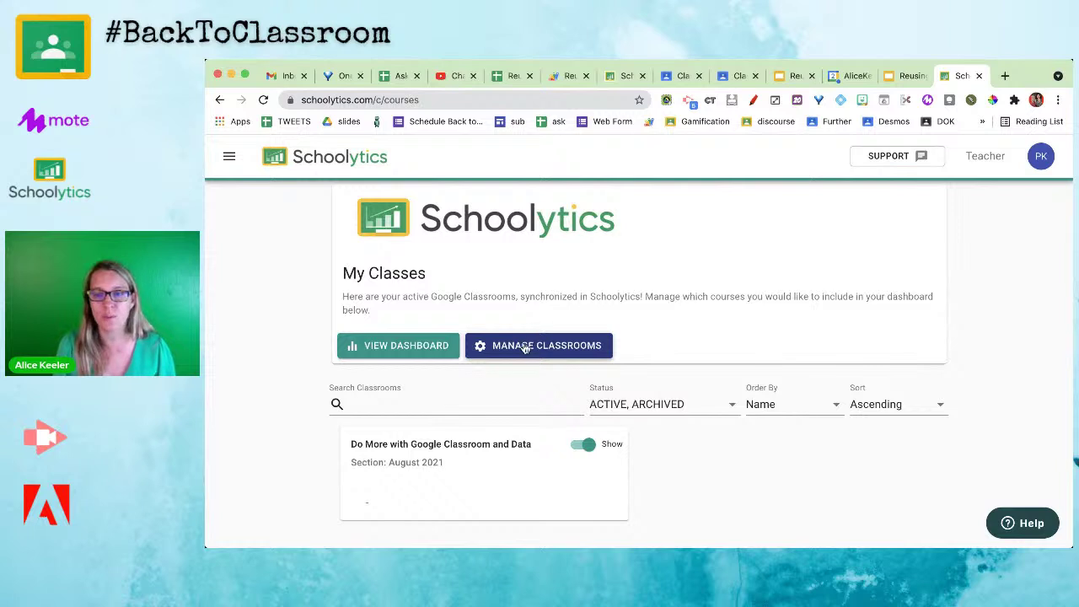
left_click(524, 347)
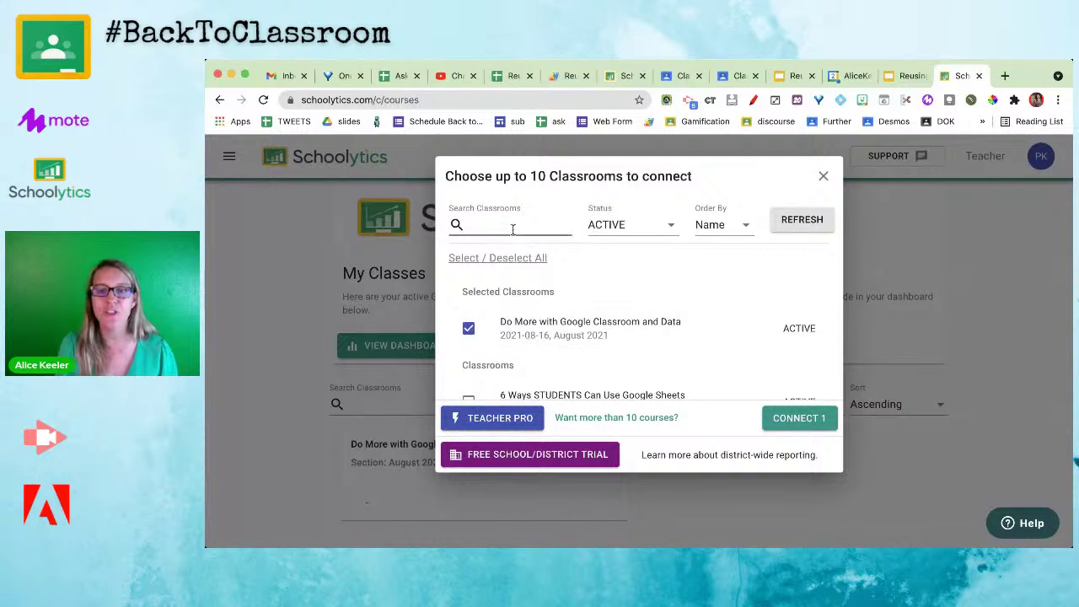
Filter the classroom list by status so that ARCHIVED is included and ACTIVE is excluded
left_click(640, 228)
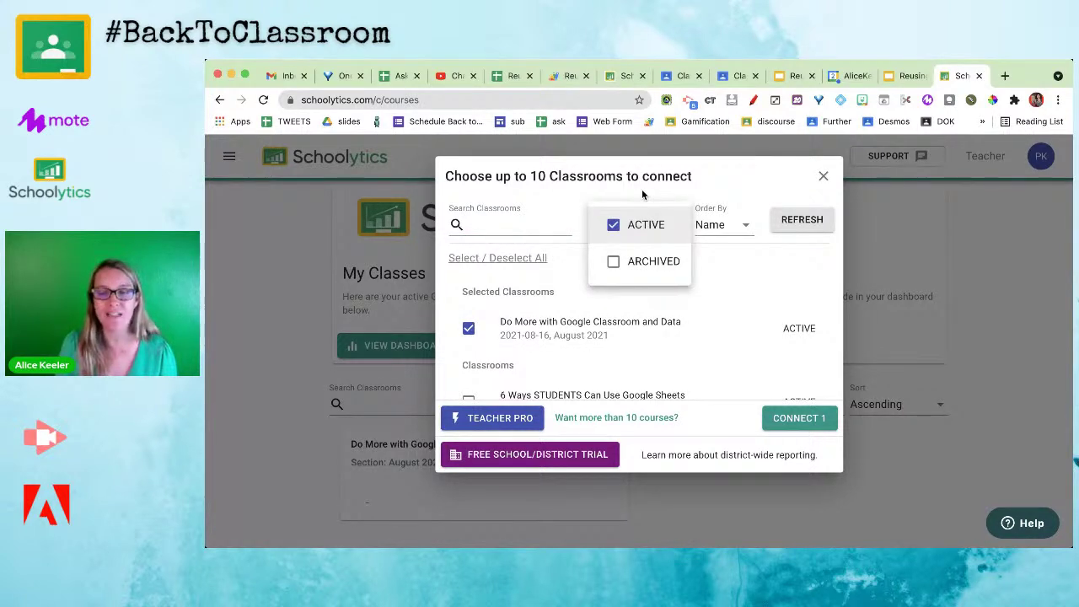
left_click(616, 261)
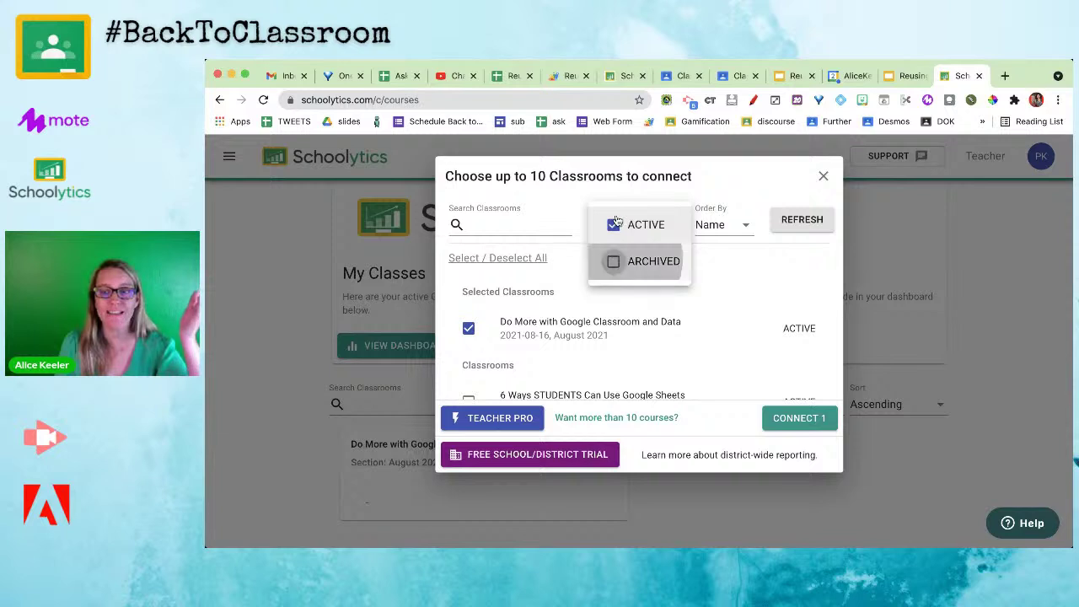
left_click(615, 224)
left_click(614, 224)
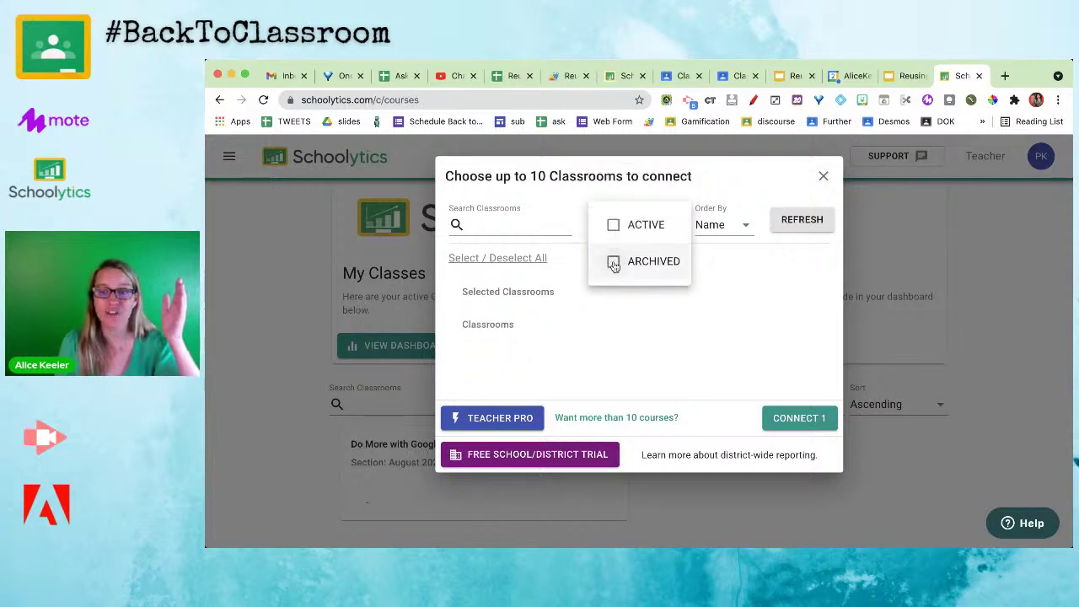
left_click(613, 262)
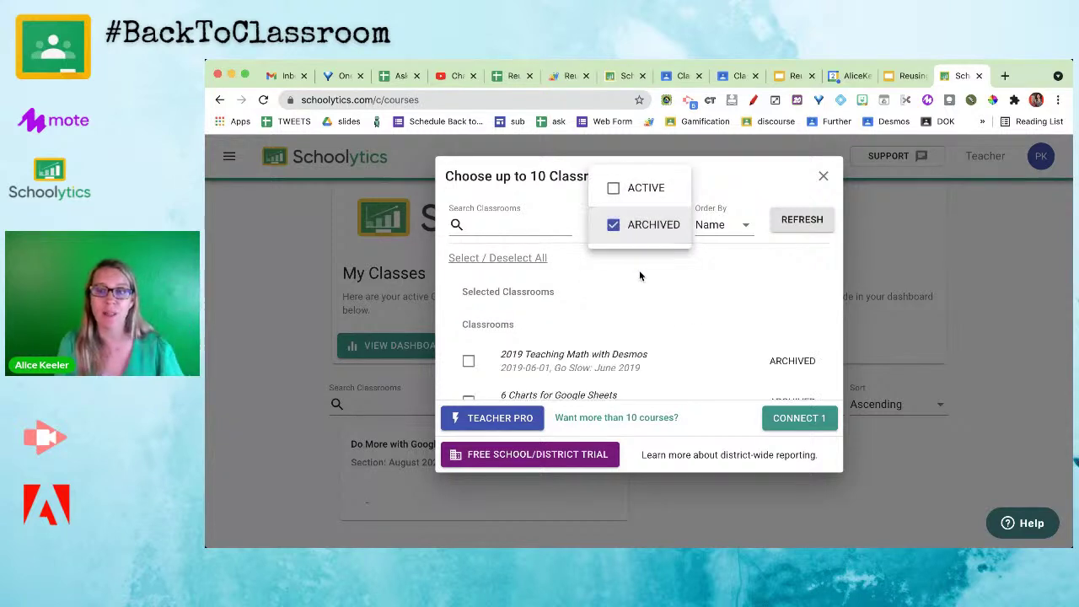
left_click(688, 315)
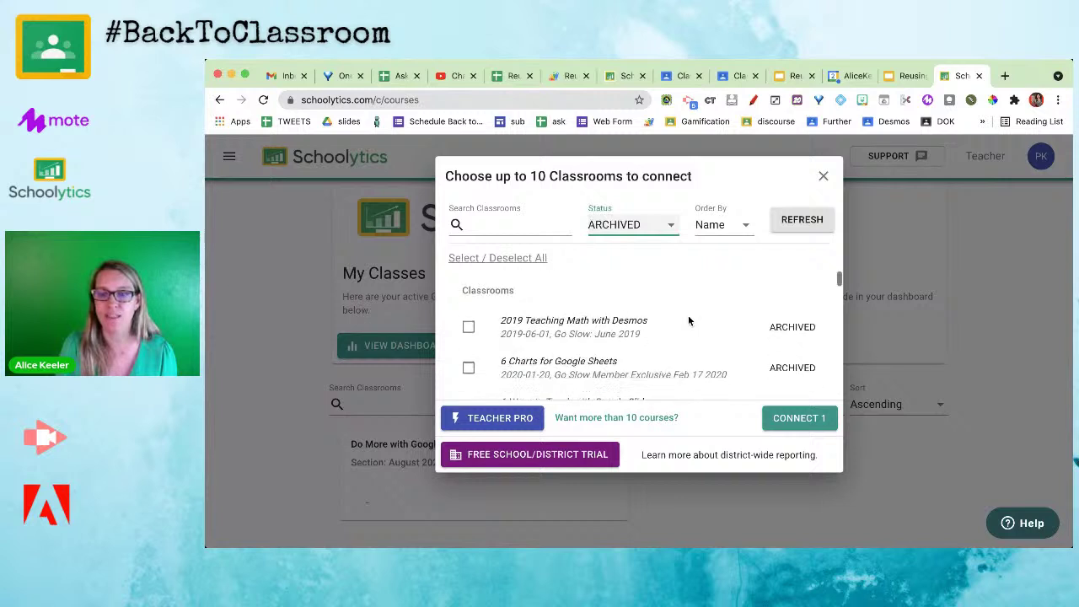
Select the archived classroom "Archived Intro to Google Forms" and connect it along with the classroom already selected
scroll(688, 321, "down", 4)
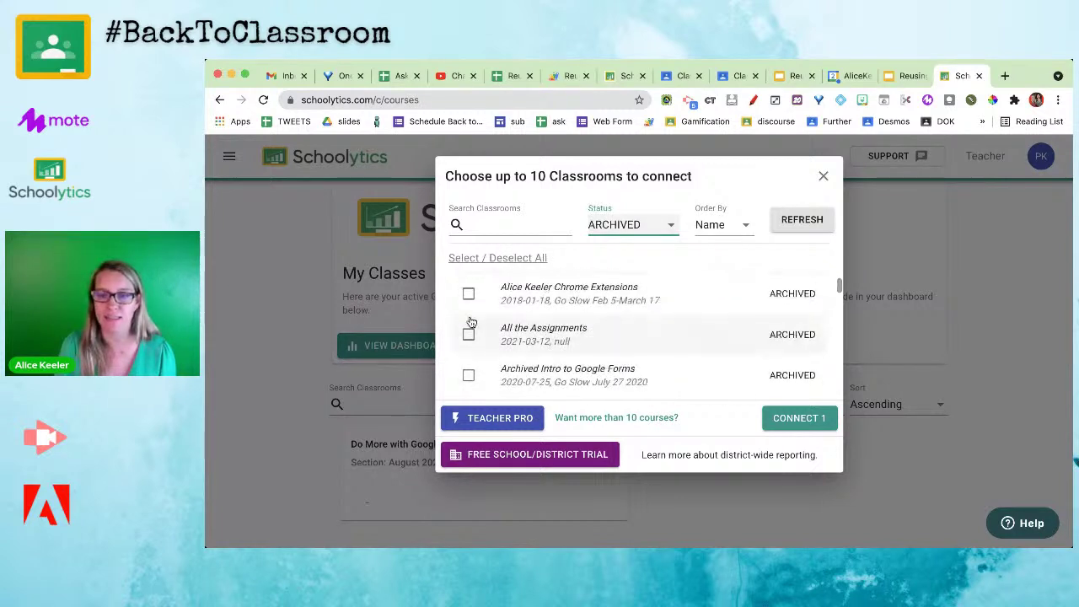
scroll(467, 337, "down", 1)
left_click(469, 354)
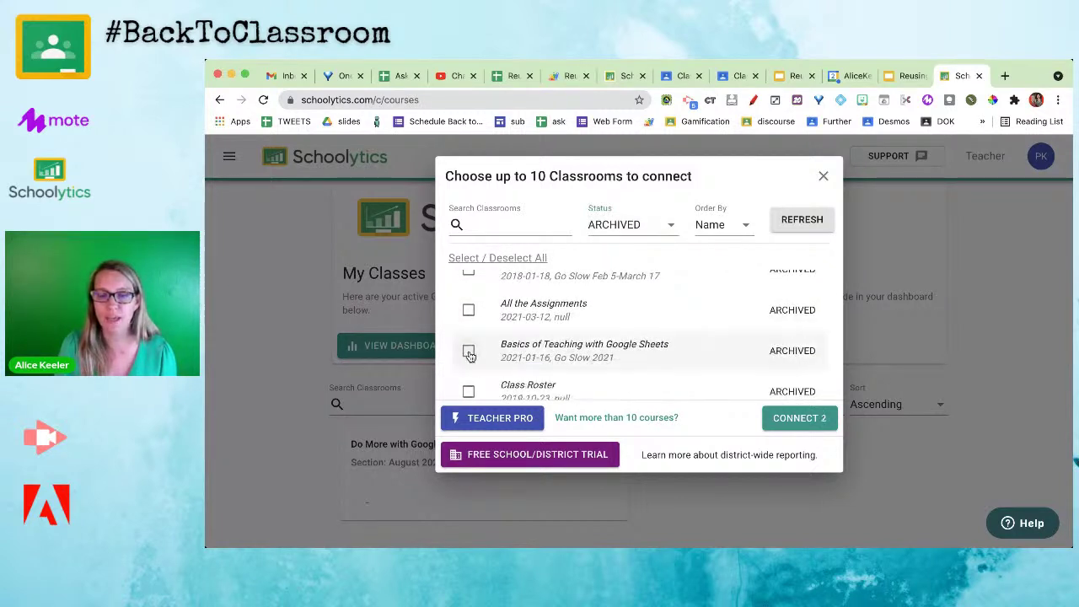
scroll(655, 341, "up", 6)
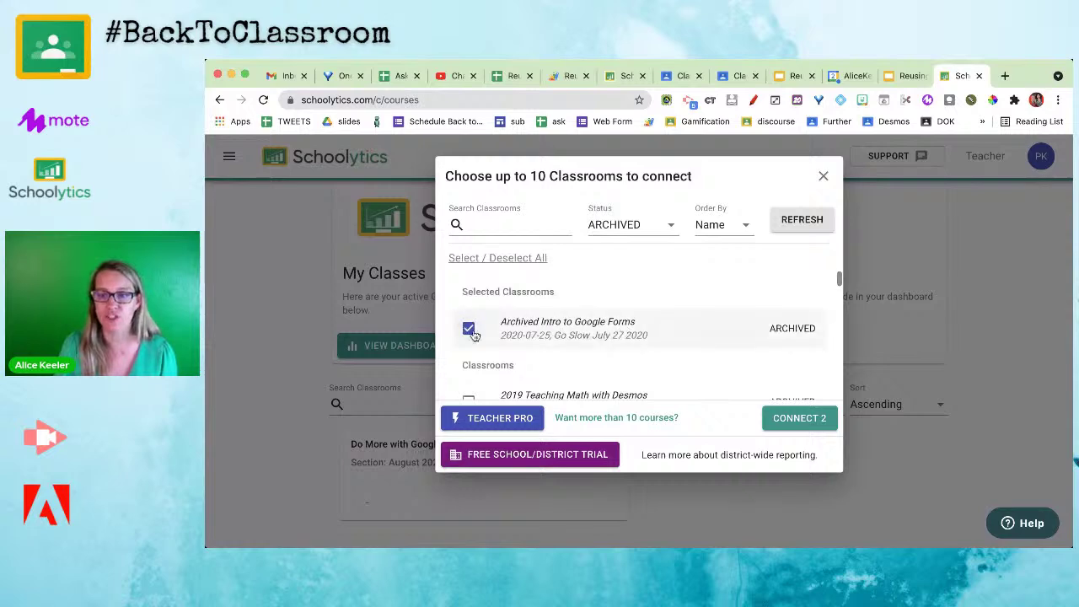
left_click(807, 424)
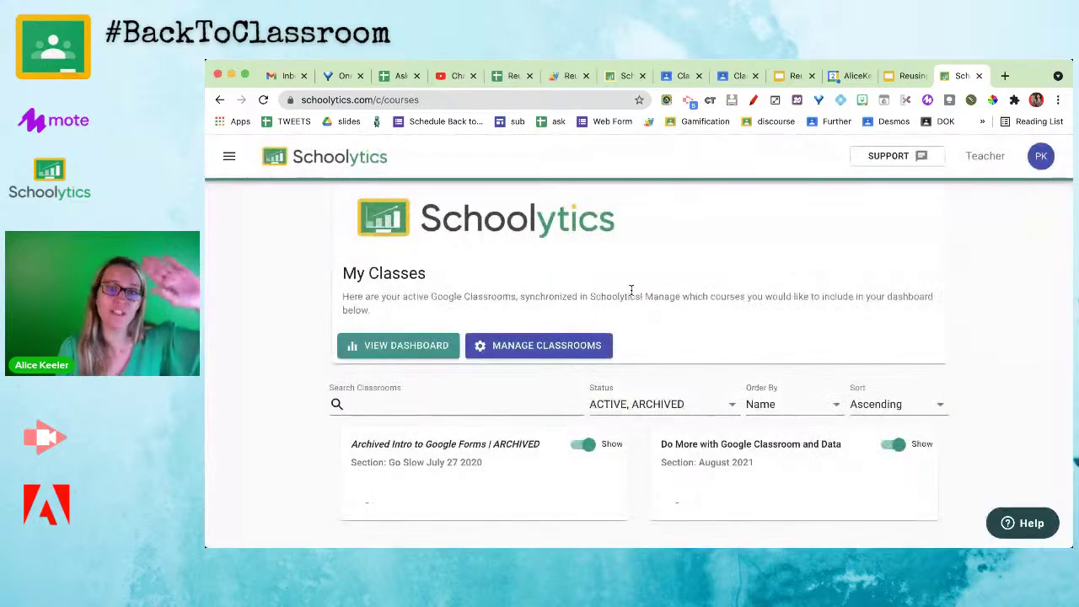
Return from the Classes page to the teacher dashboard
left_click(232, 155)
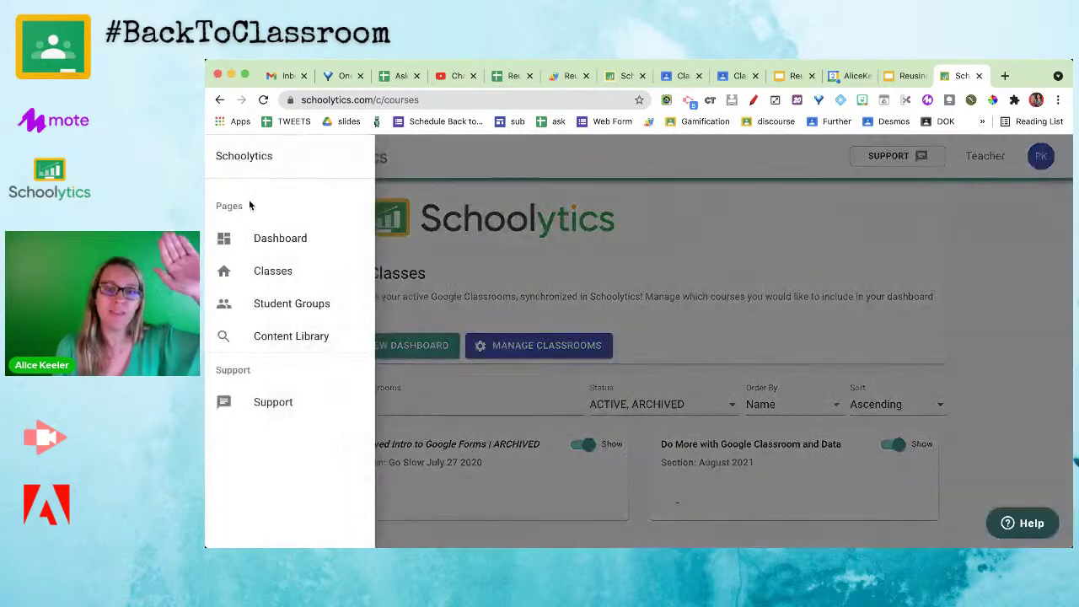
left_click(266, 273)
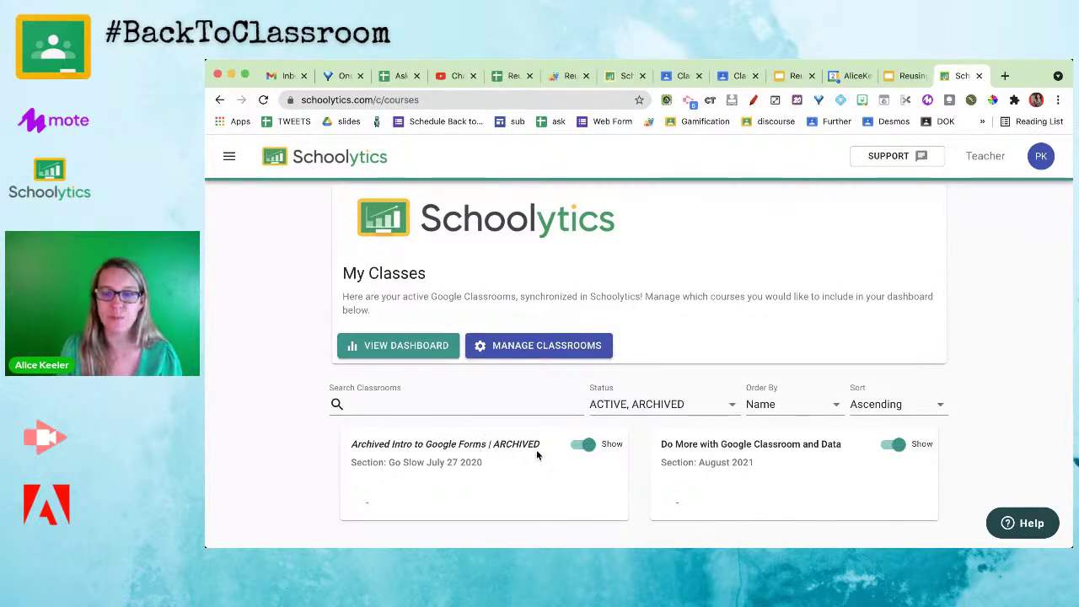
left_click(231, 159)
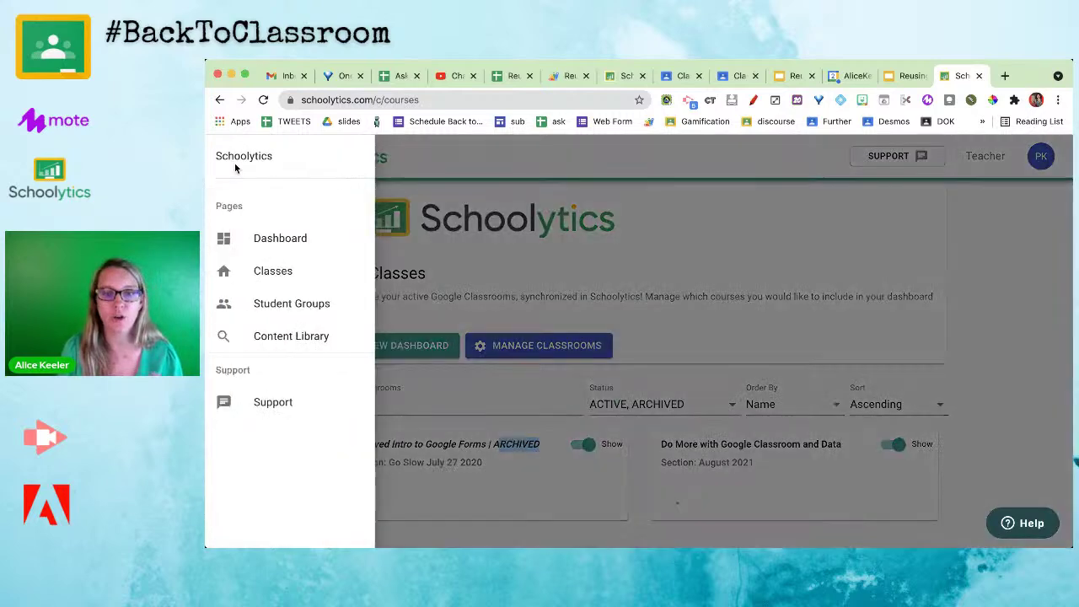
left_click(273, 249)
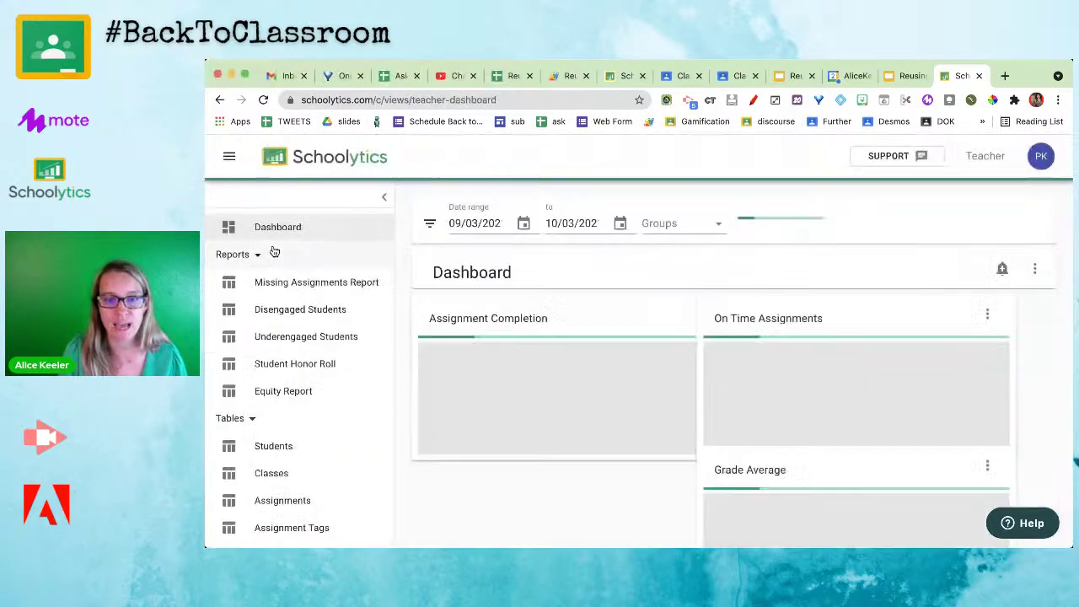
Open the Content Library from the dashboard's Resources section
left_click(228, 155)
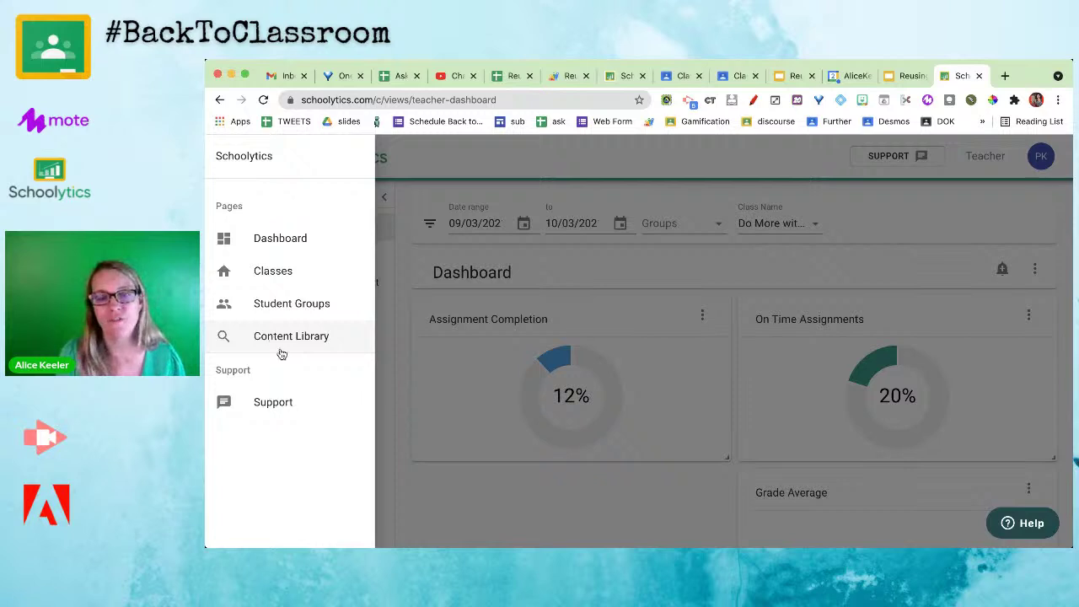
left_click(399, 391)
scroll(356, 470, "down", 3)
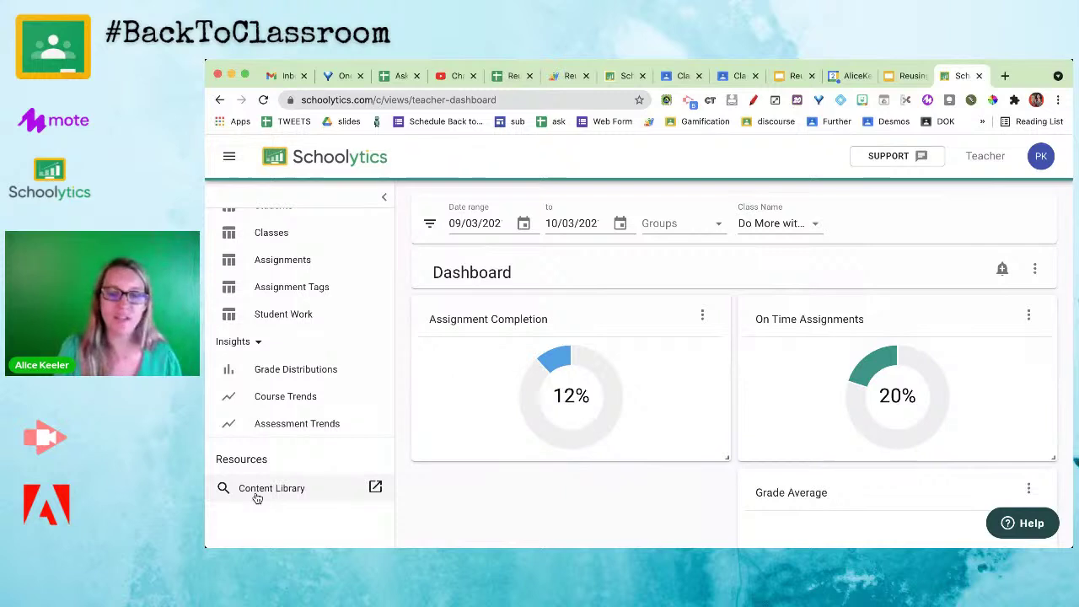
left_click(257, 491)
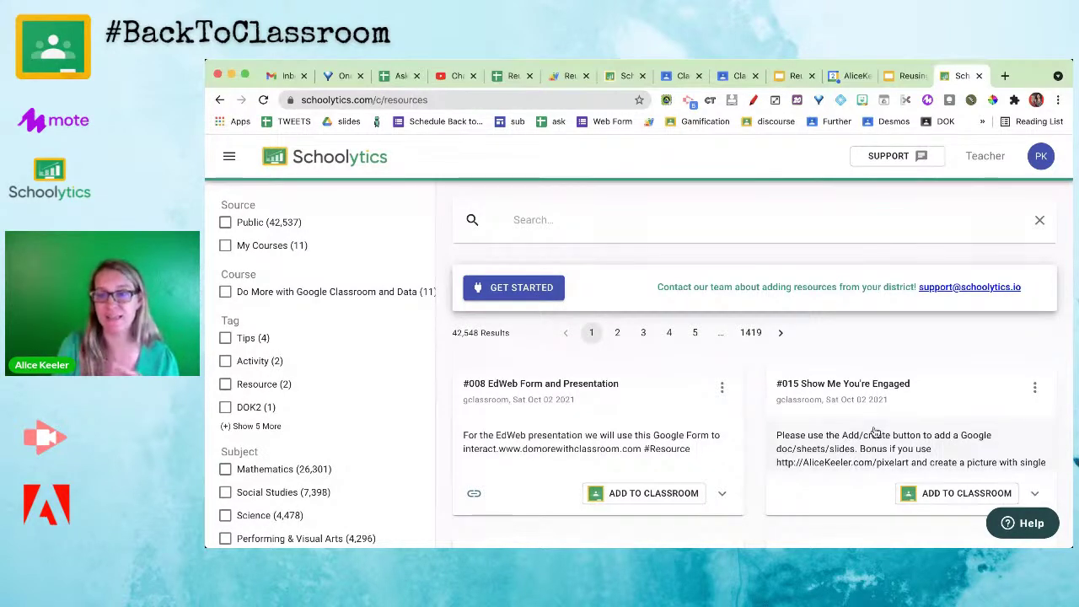
Browse the Content Library's resource cards to review the assignments available for adding to Google Classroom
scroll(876, 432, "down", 2)
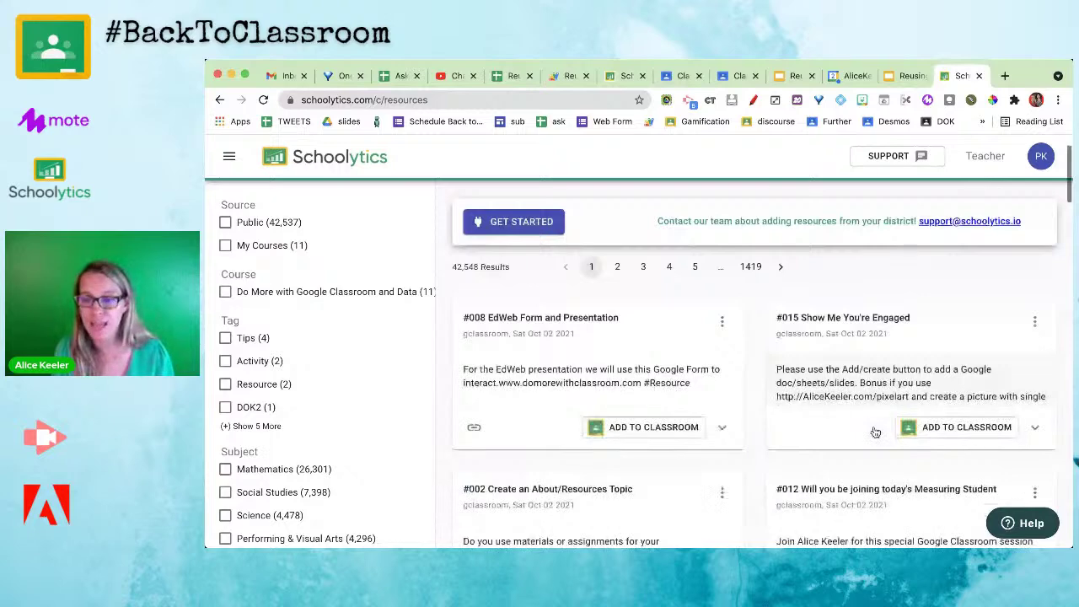
scroll(876, 432, "down", 3)
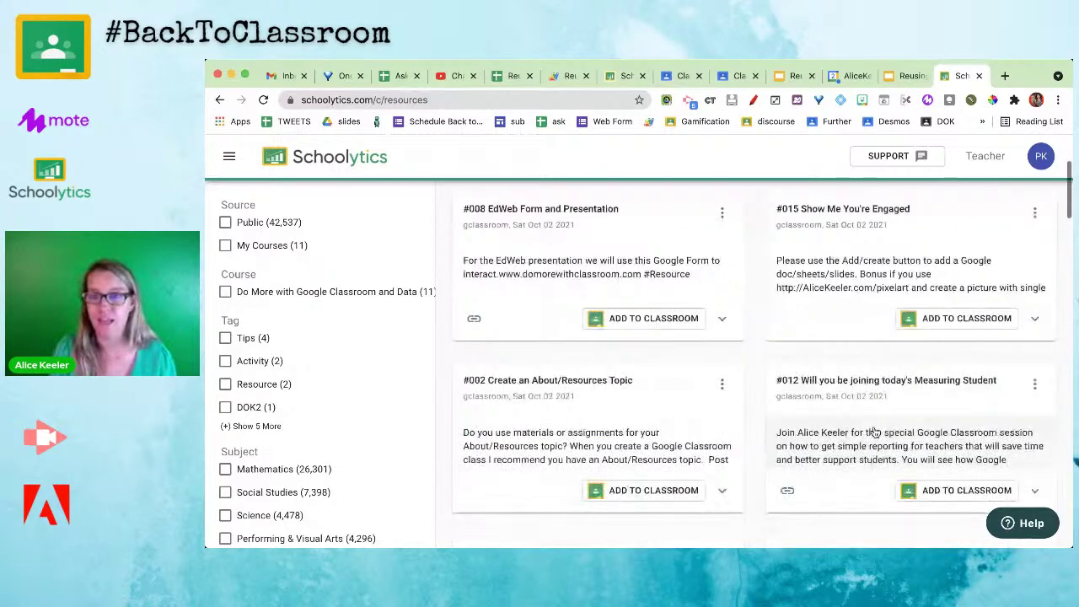
scroll(876, 433, "down", 4)
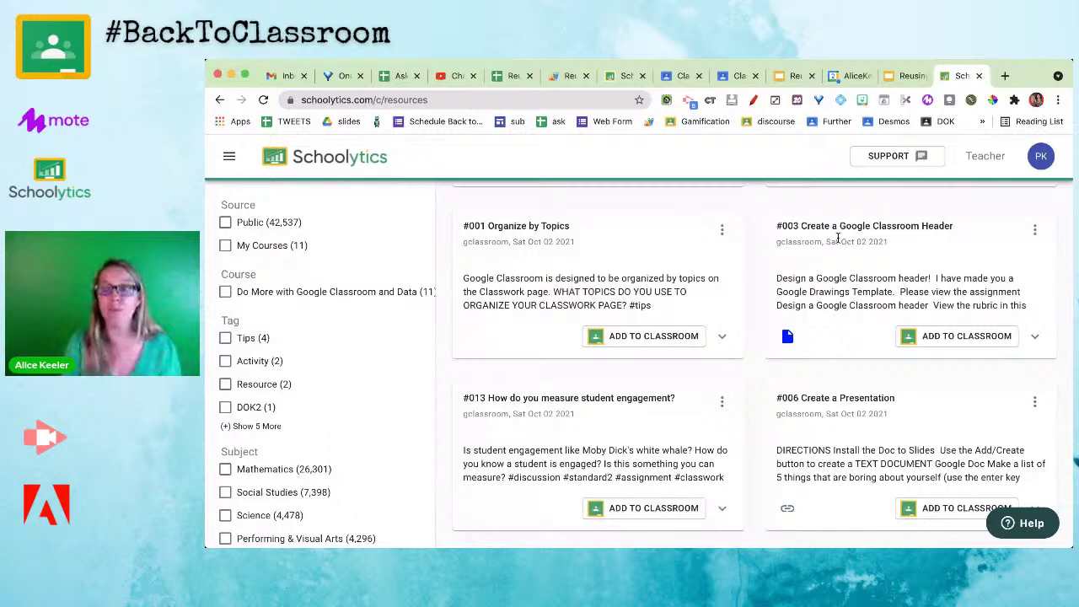
scroll(837, 239, "down", 1)
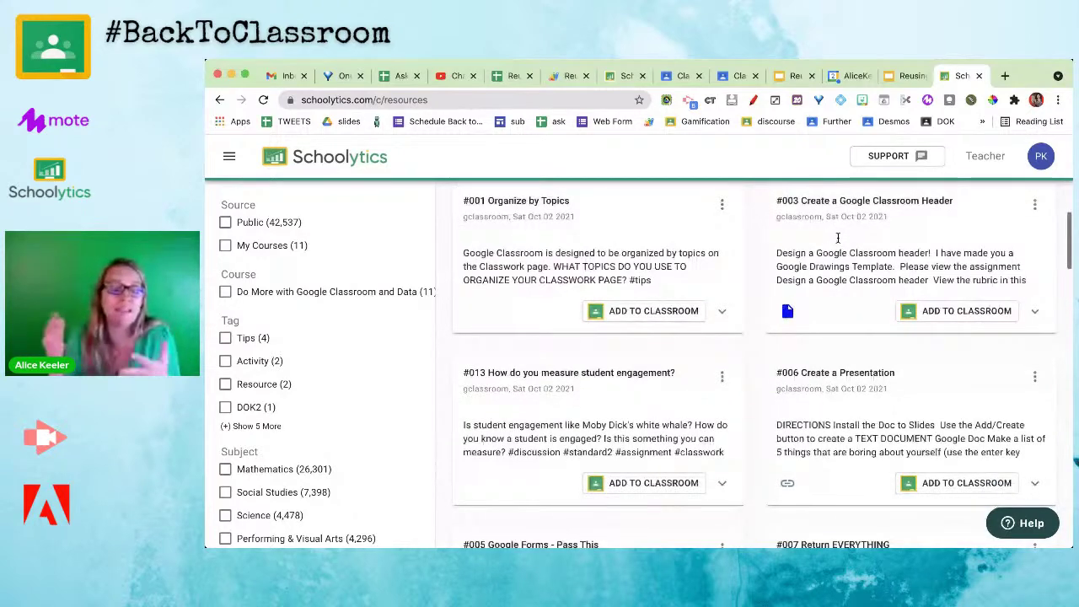
scroll(836, 238, "down", 4)
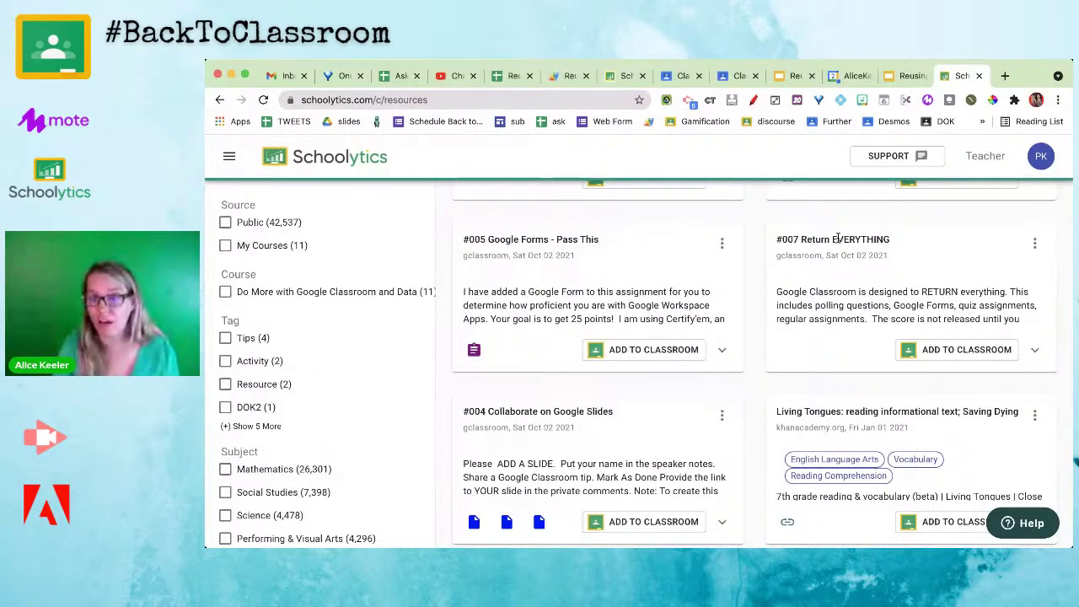
scroll(837, 239, "up", 1)
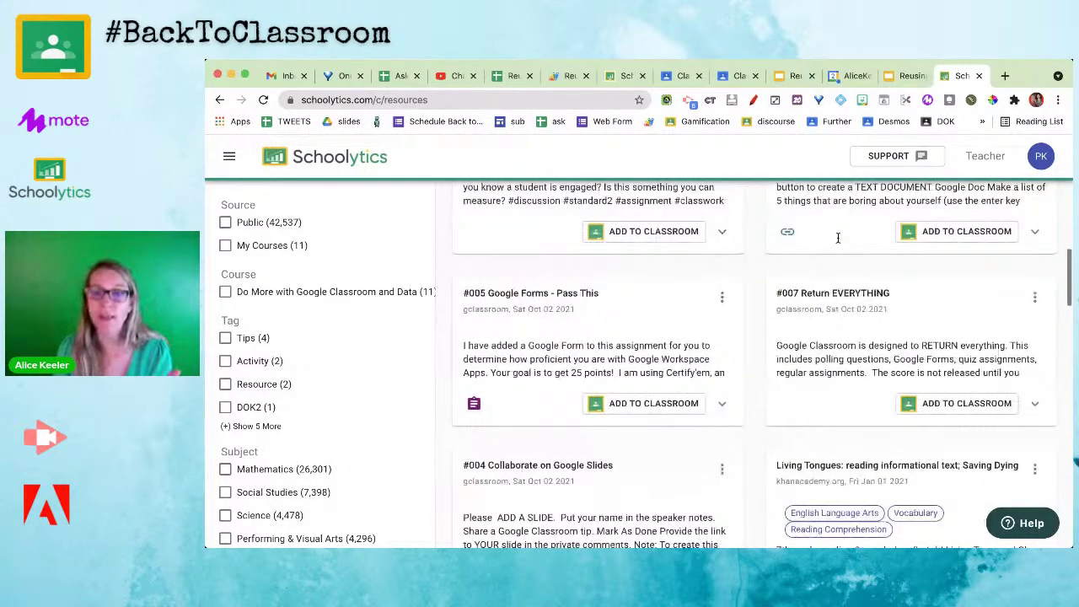
scroll(545, 346, "up", 5)
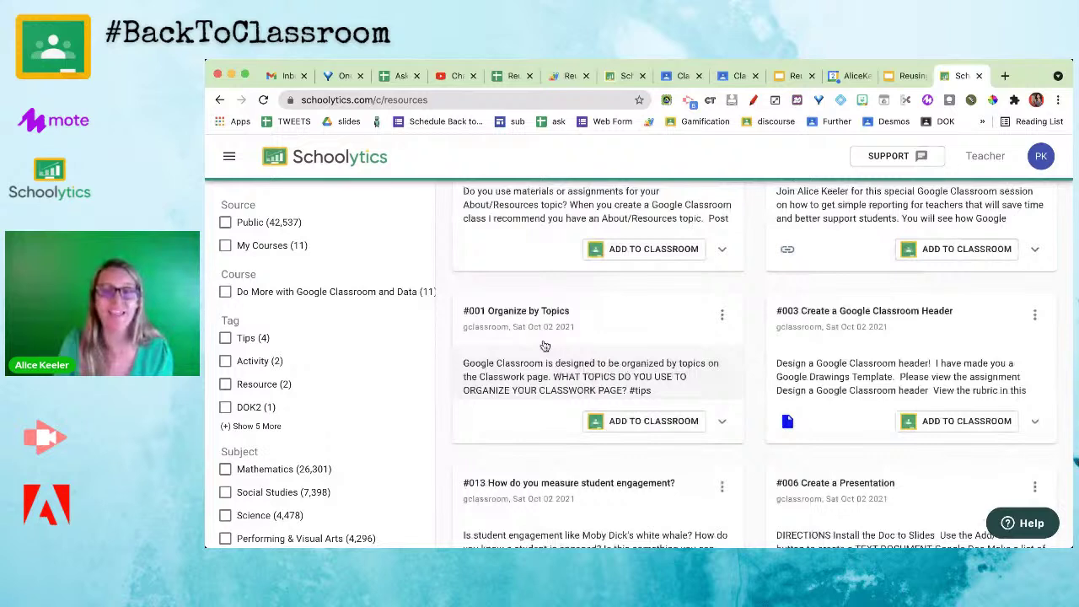
Expand the "#001 Organize by Topics" and "#003 Create a Google Classroom Header" cards to examine their full descriptions and attachments
left_click_drag(527, 327, 589, 327)
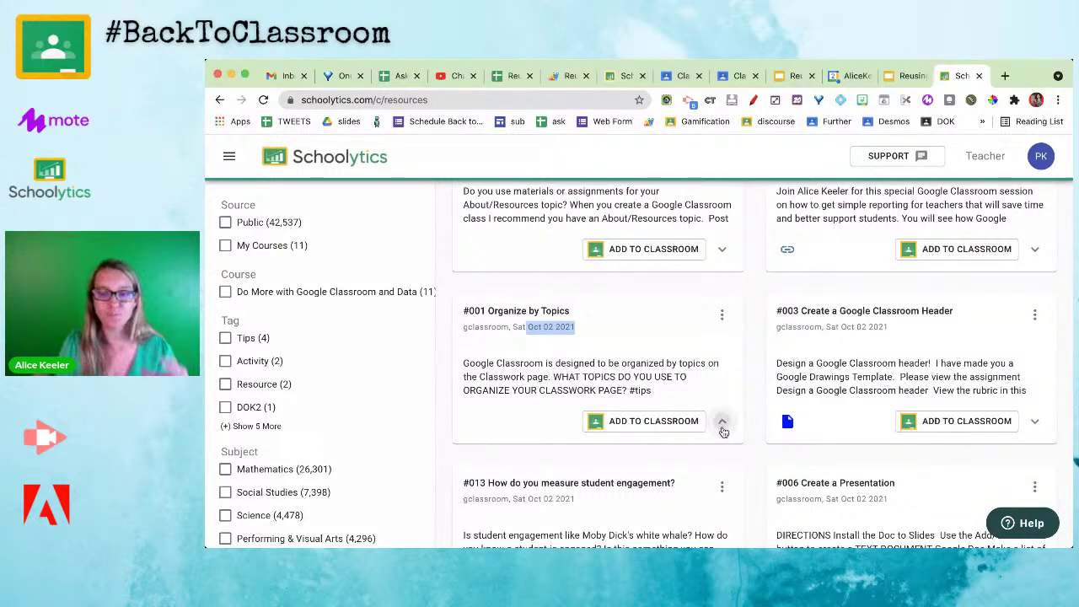
left_click(722, 423)
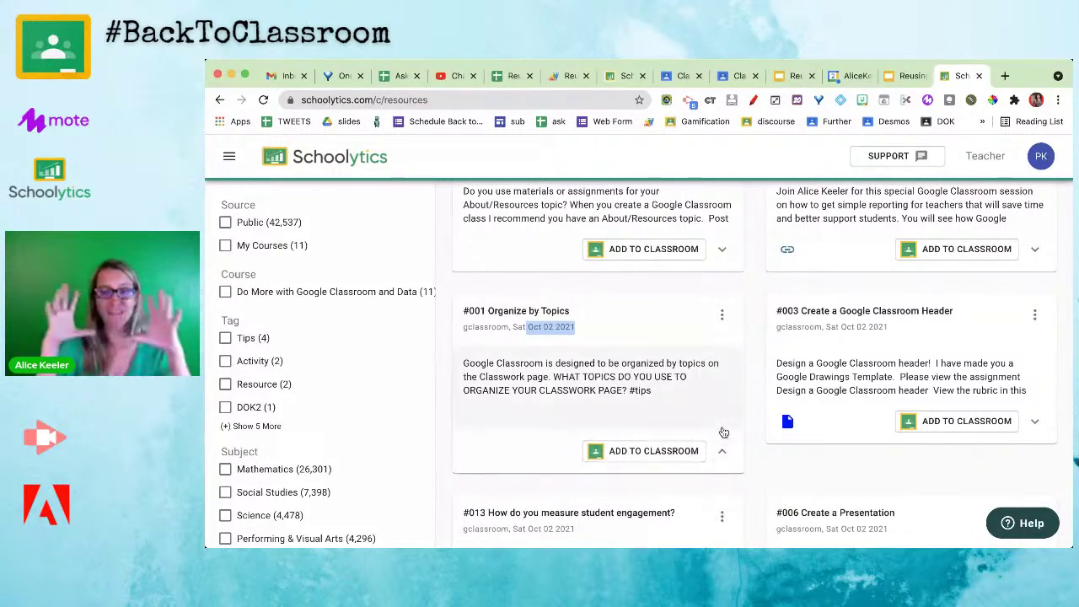
left_click(1034, 421)
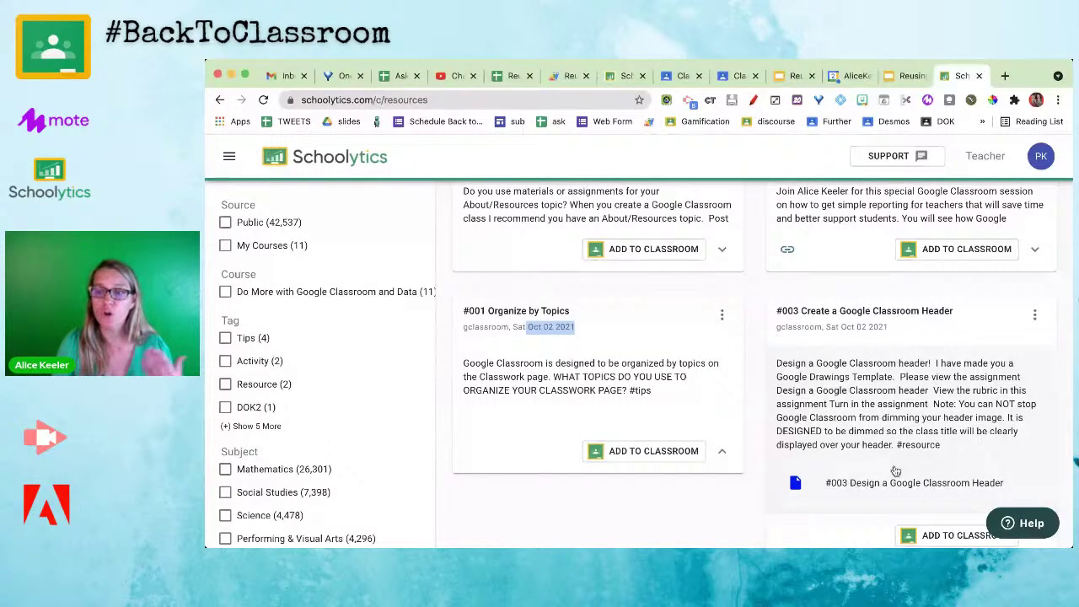
scroll(895, 496, "down", 1)
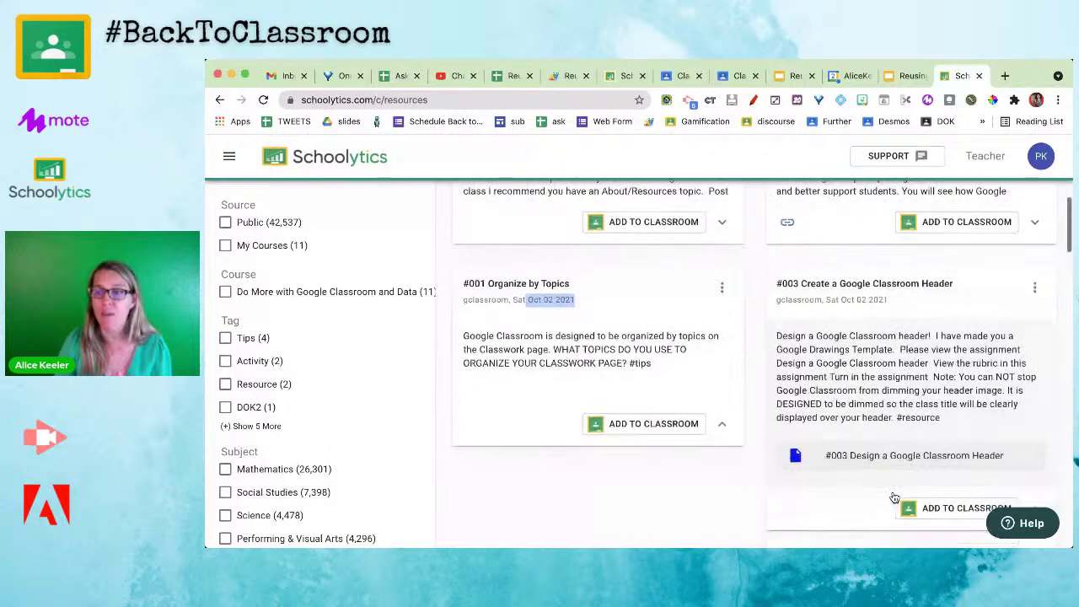
scroll(895, 496, "down", 1)
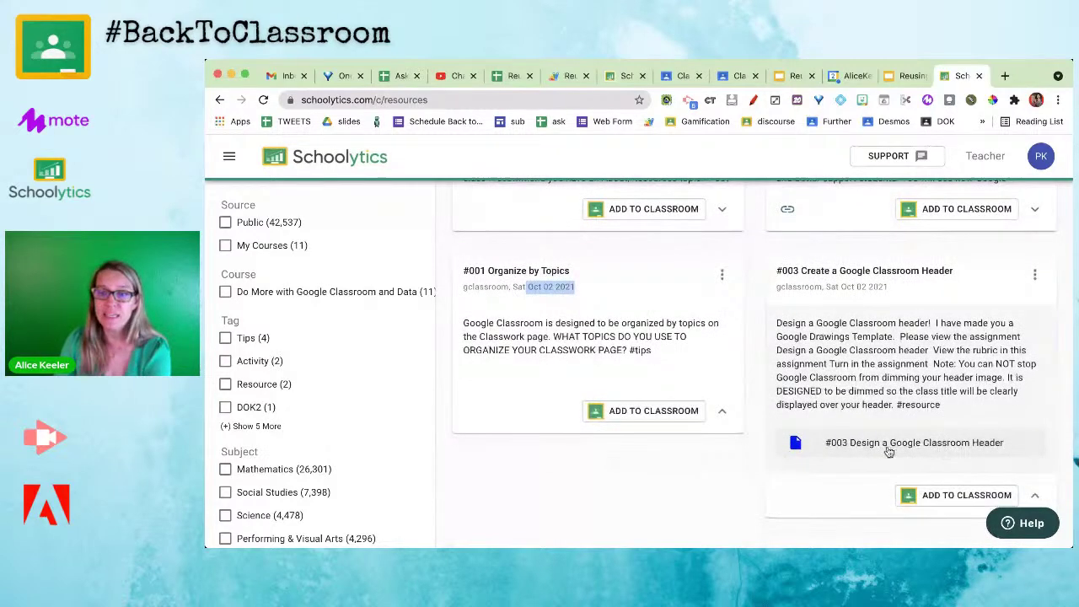
View the "#003 Design a Google Classroom Header" attachment, return to the Content Library and close the resource's details
left_click(885, 450)
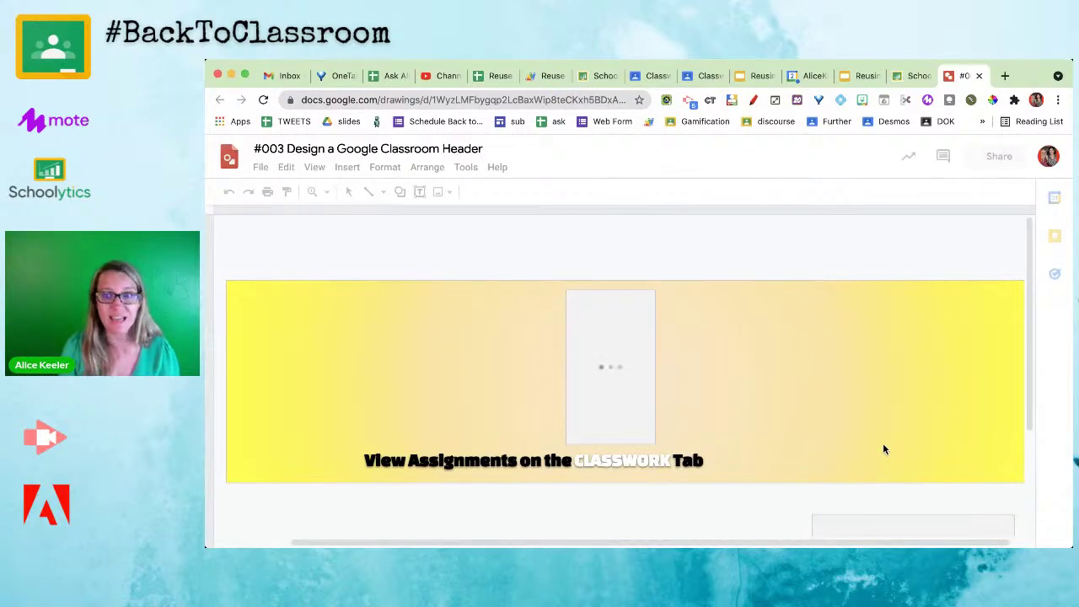
key("super+w")
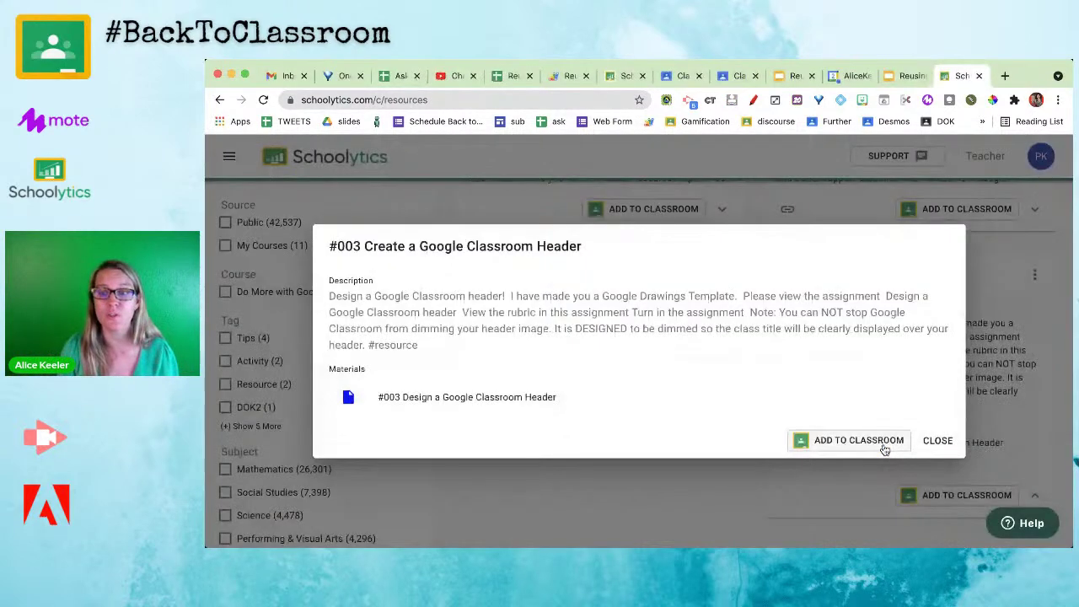
left_click(938, 441)
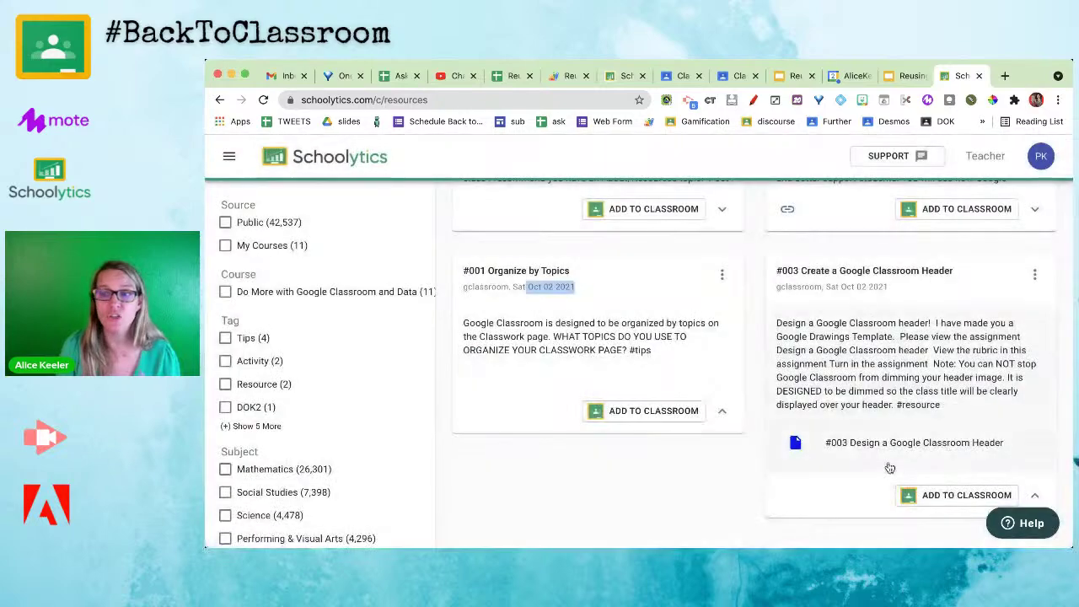
Look through more Content Library cards and the Source filters for past assignments that can be reused
scroll(889, 467, "down", 15)
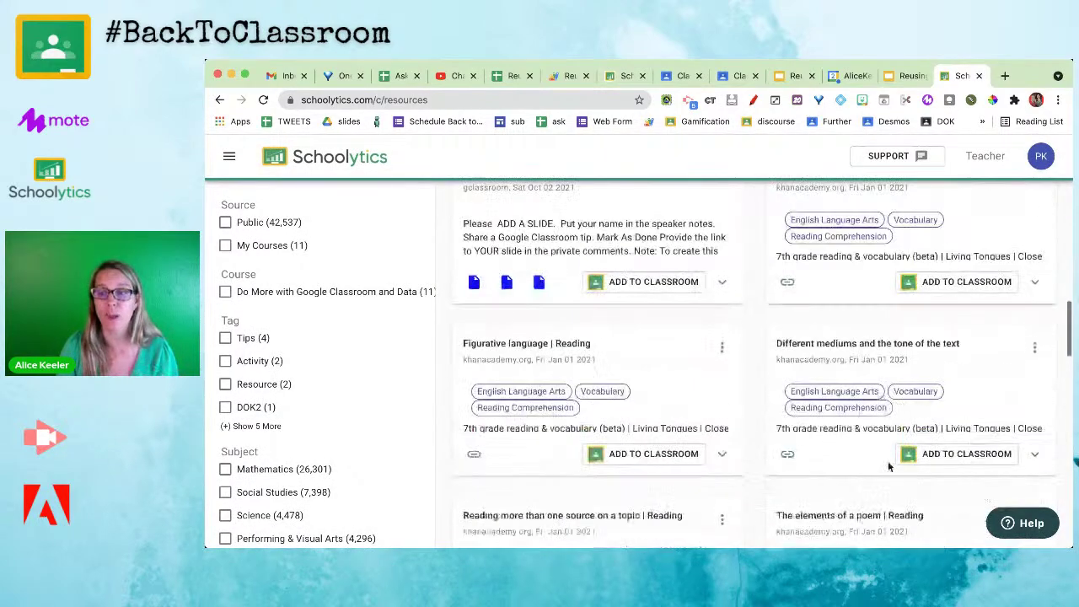
scroll(890, 467, "up", 6)
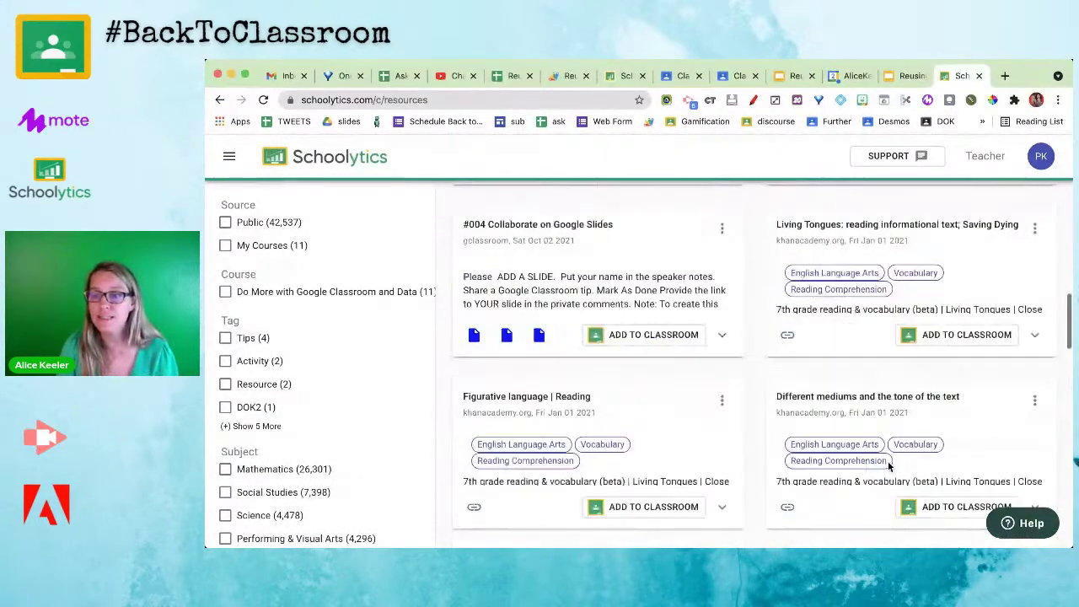
scroll(890, 467, "up", 2)
scroll(890, 467, "up", 3)
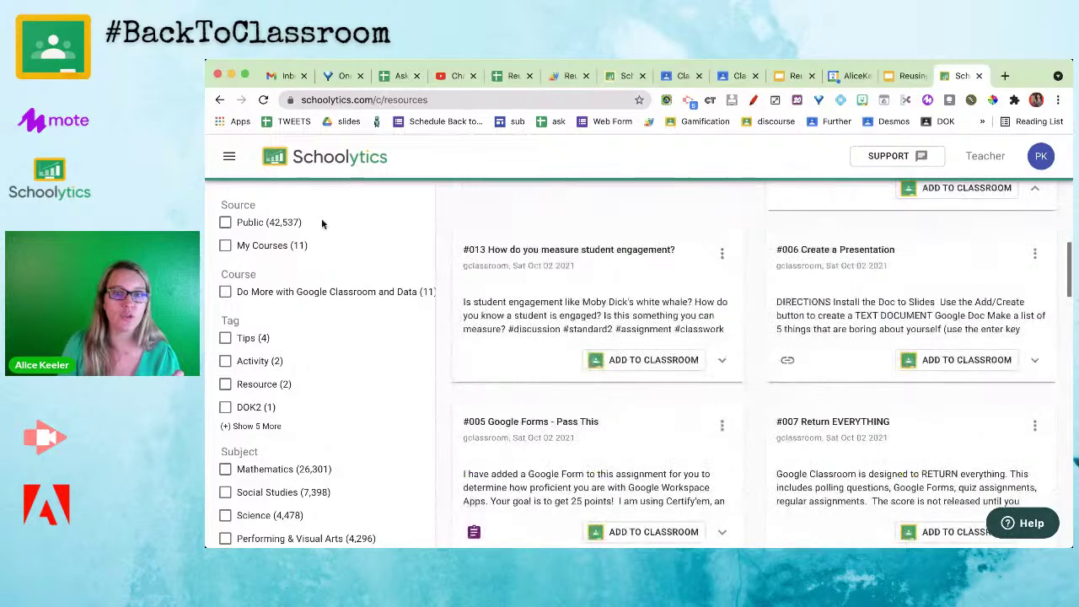
left_click_drag(321, 222, 270, 224)
scroll(669, 293, "up", 1)
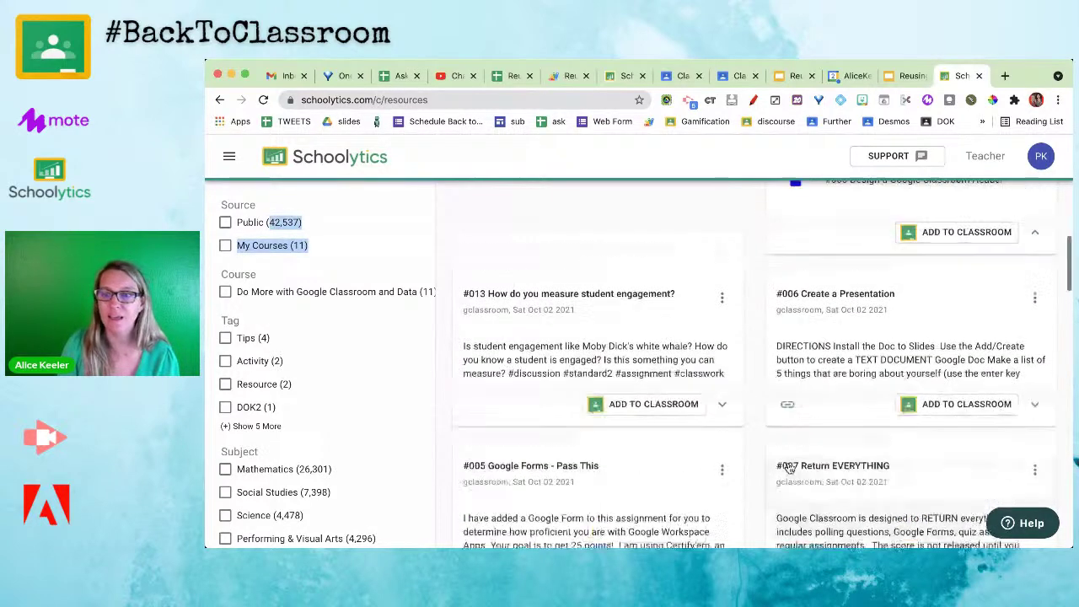
left_click(668, 293)
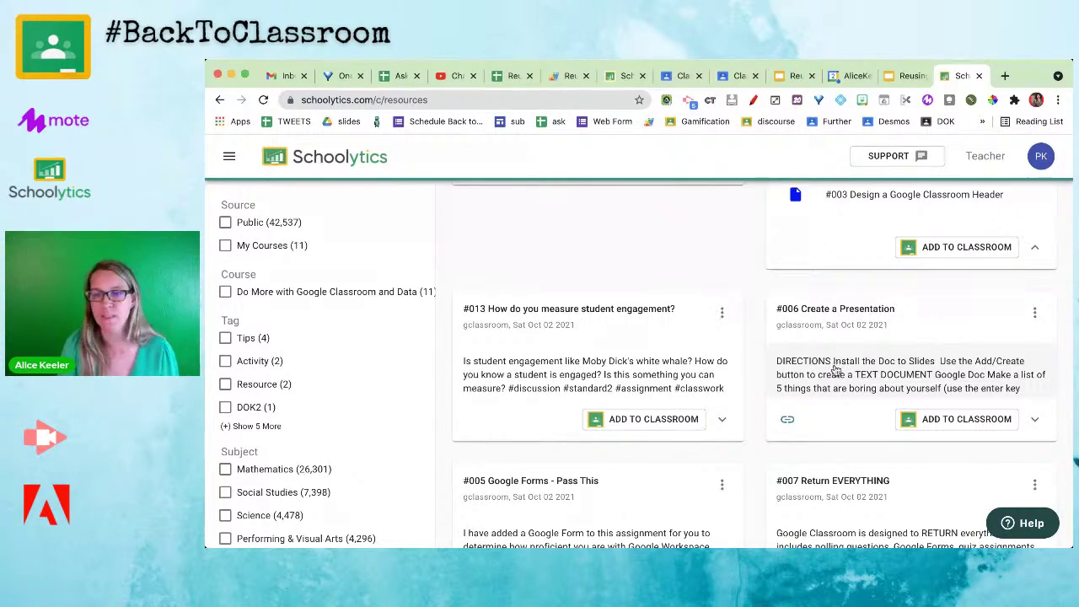
Start adding "#007 Return EVERYTHING" to Classroom and change its draft title to "#011 Return EVERYTHING"
scroll(875, 400, "down", 2)
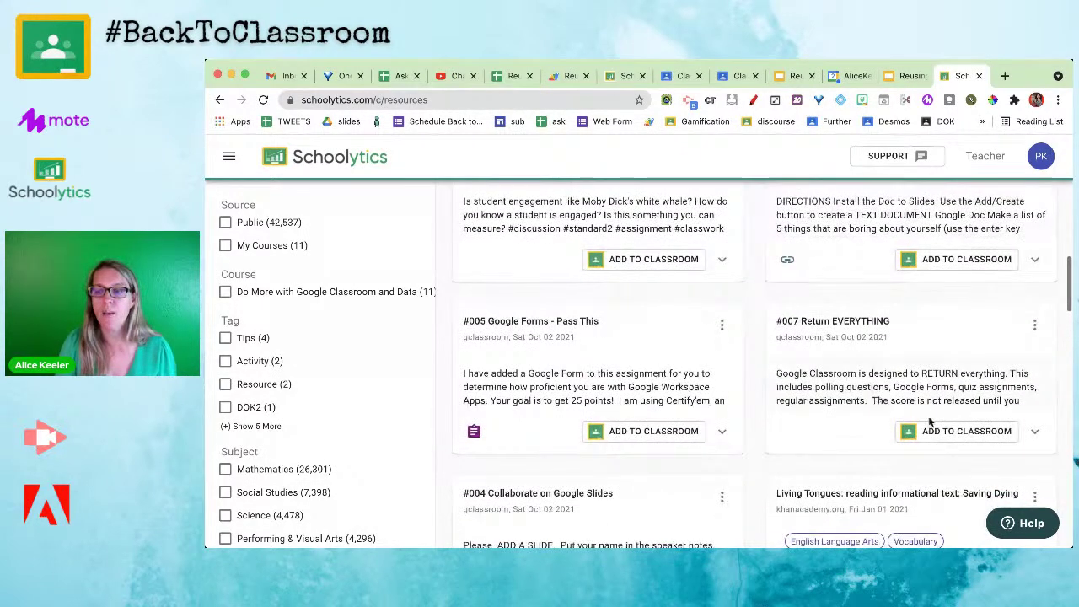
left_click(988, 431)
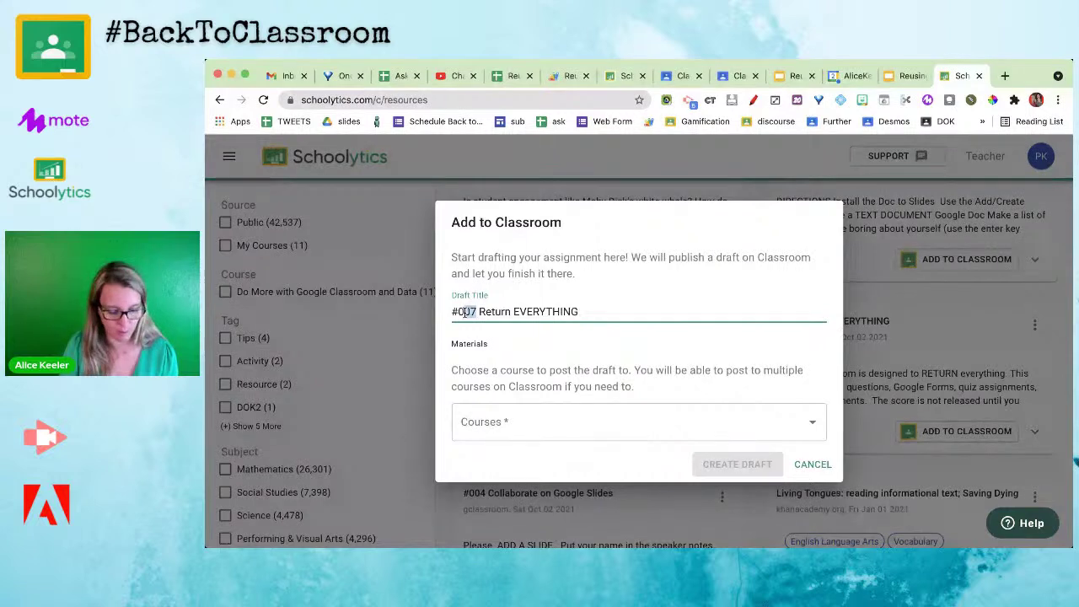
left_click(466, 312)
key("BackSpace")
key("Delete")
type("11")
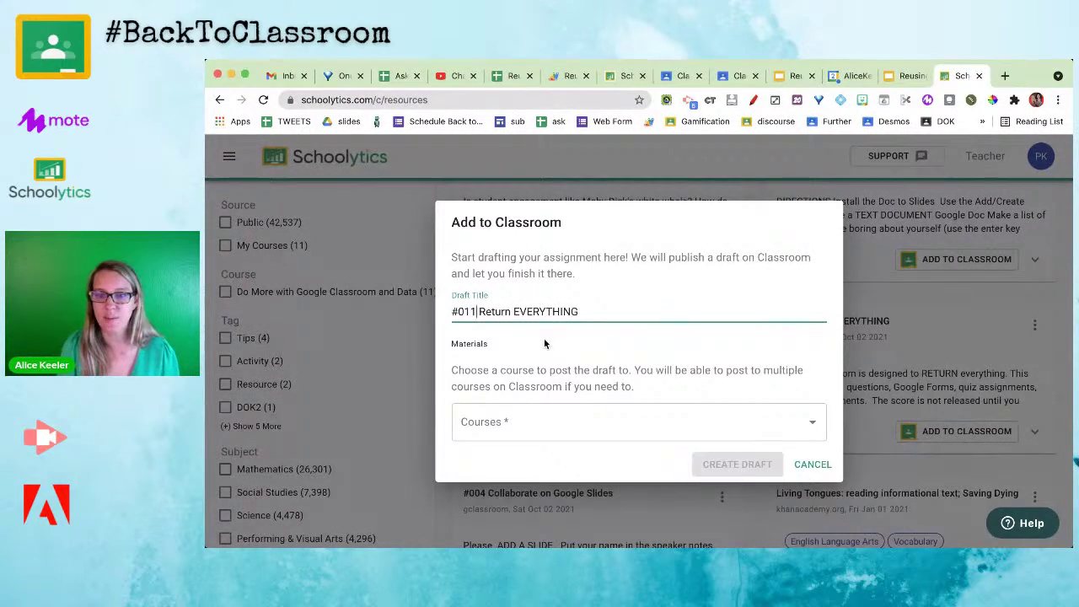
Choose the course "sample for lesson | 2021-2022" and create the assignment draft
left_click(548, 413)
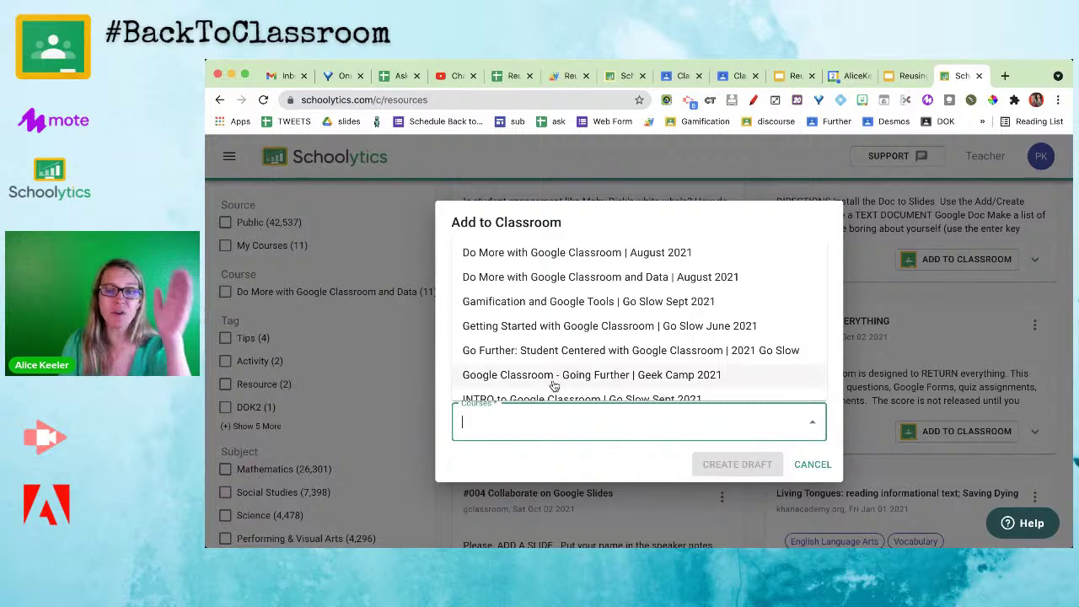
scroll(554, 385, "down", 5)
scroll(553, 385, "up", 5)
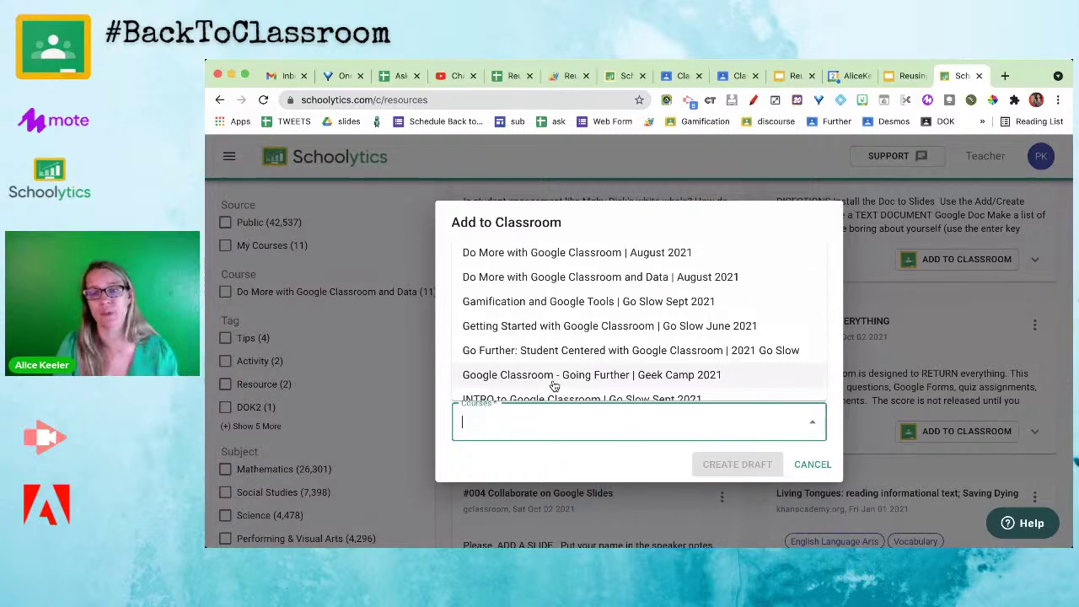
scroll(567, 357, "down", 5)
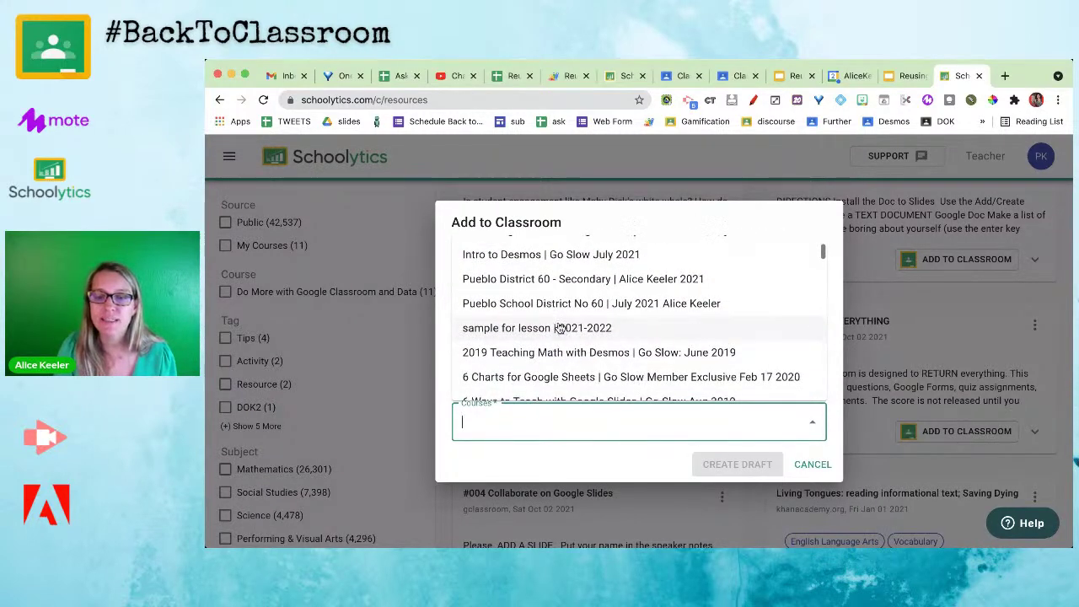
left_click(561, 331)
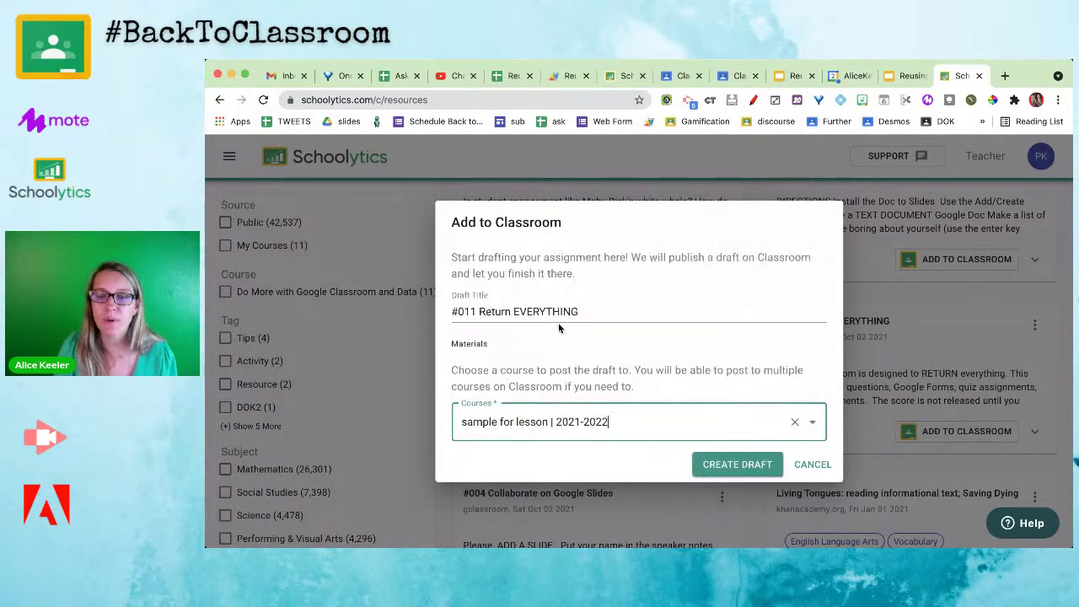
left_click(747, 470)
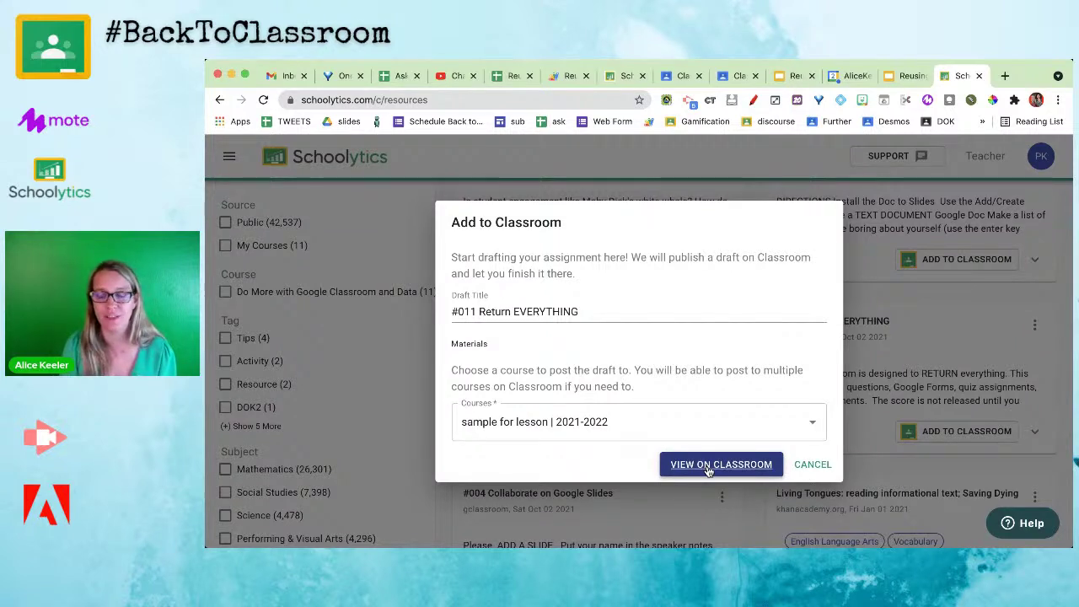
View the new draft in Google Classroom and open "#011 Return EVERYTHING" for editing
left_click(708, 470)
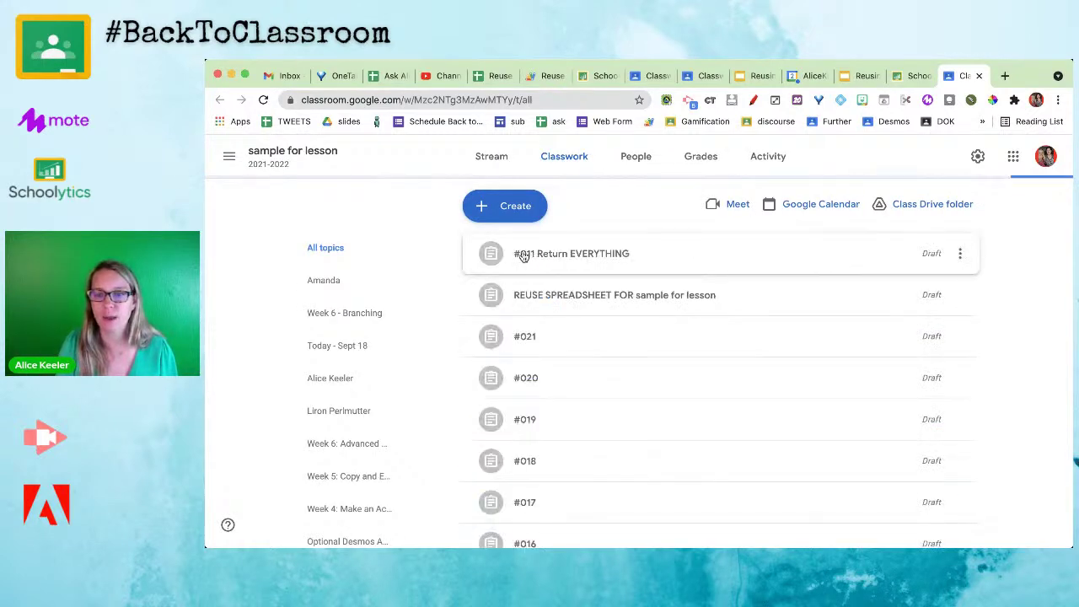
left_click(529, 256)
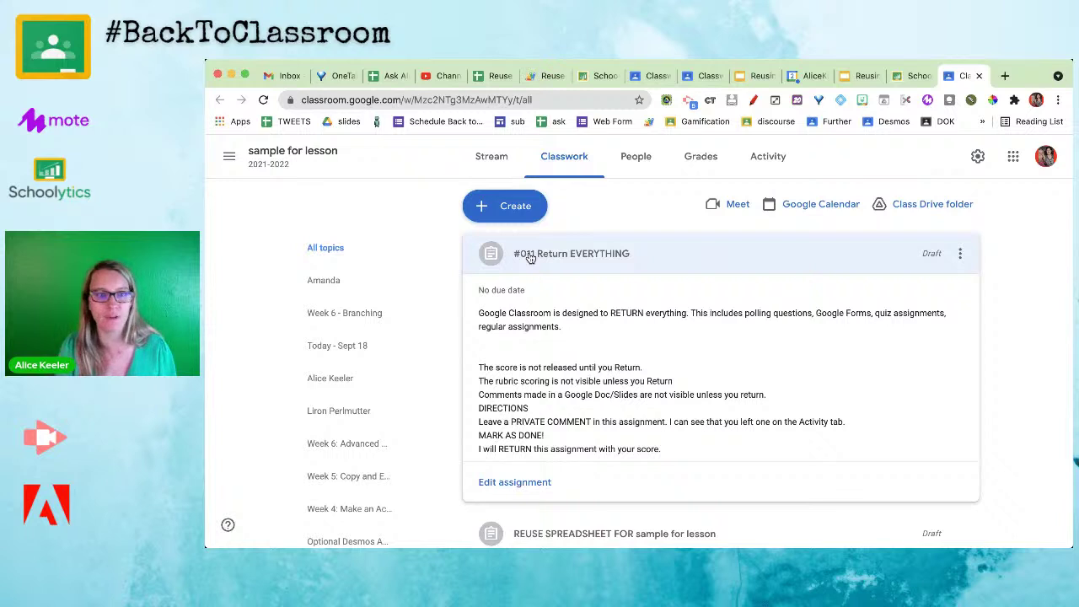
left_click(514, 483)
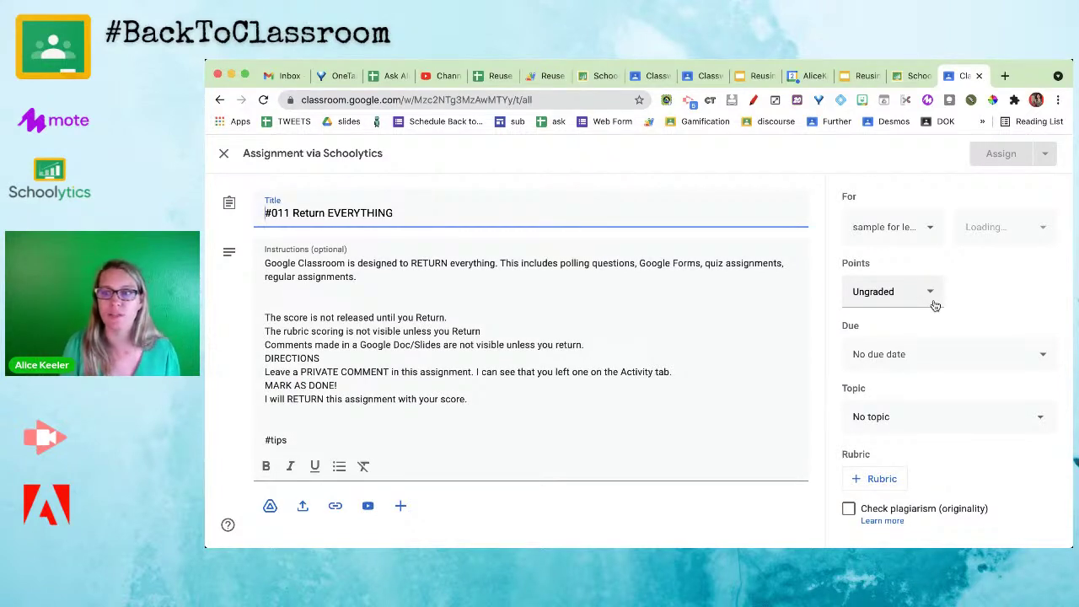
Set the assignment's points to 5 instead of leaving it ungraded
left_click(932, 302)
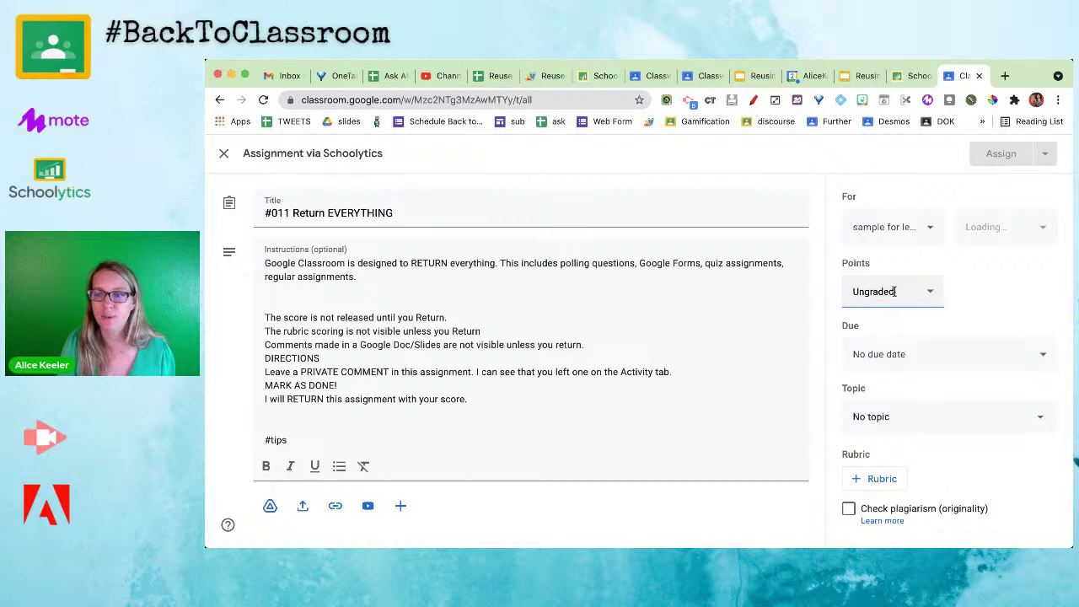
left_click_drag(893, 291, 824, 299)
type("5")
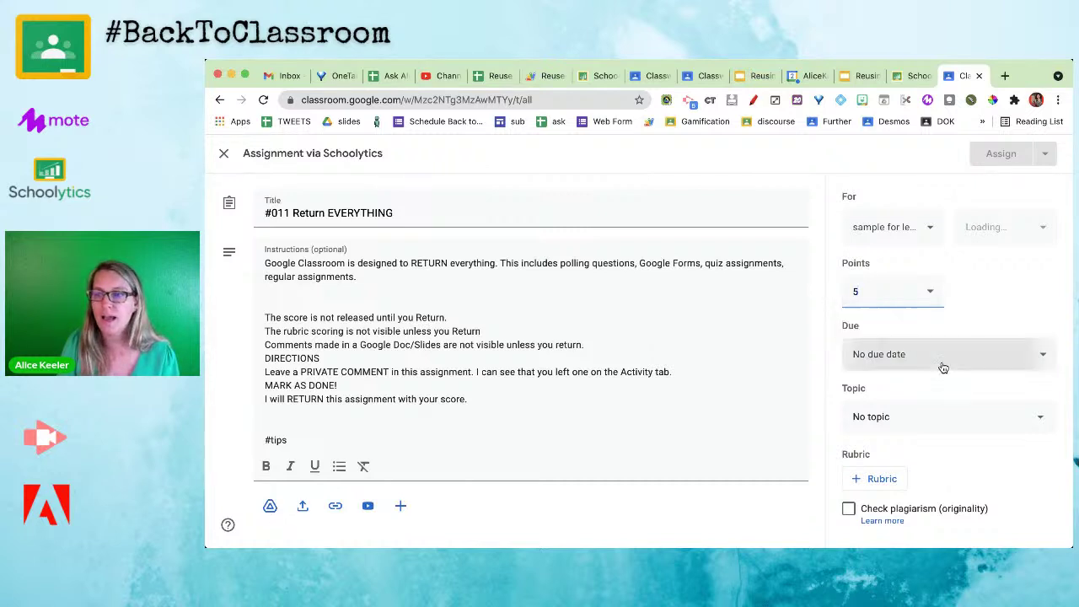
Set the assignment's due date to Oct 27, 2021 and file it under the first existing class topic
left_click(943, 368)
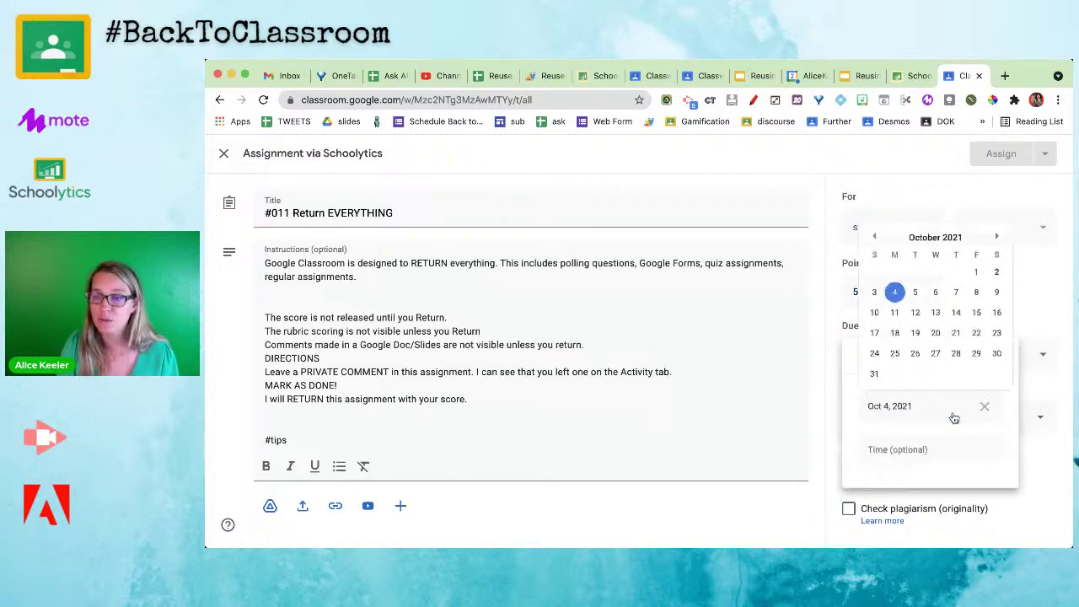
left_click(937, 353)
left_click(1036, 481)
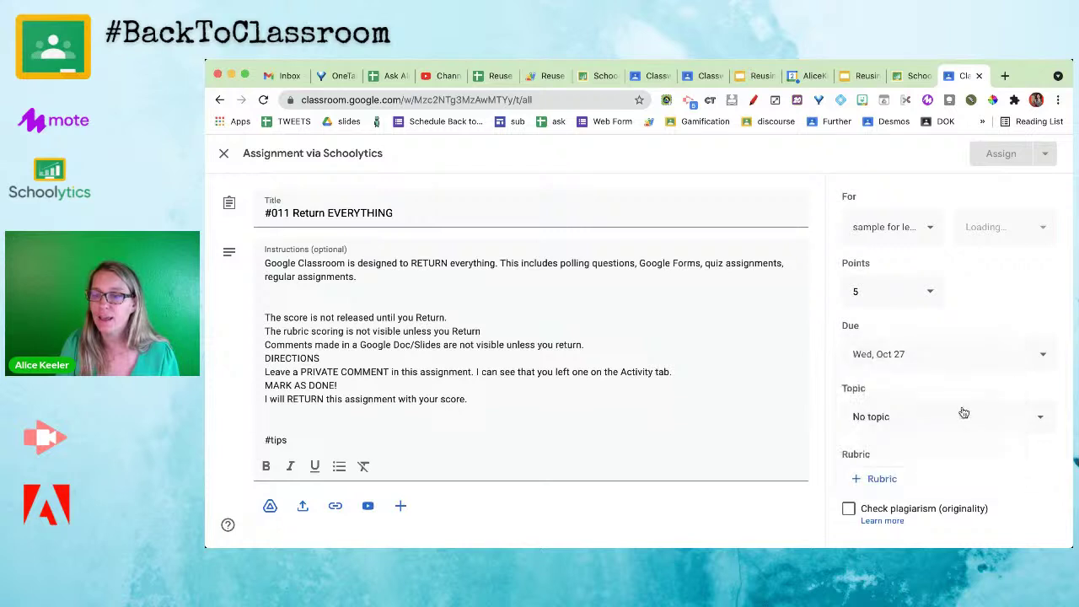
left_click(961, 411)
left_click(892, 314)
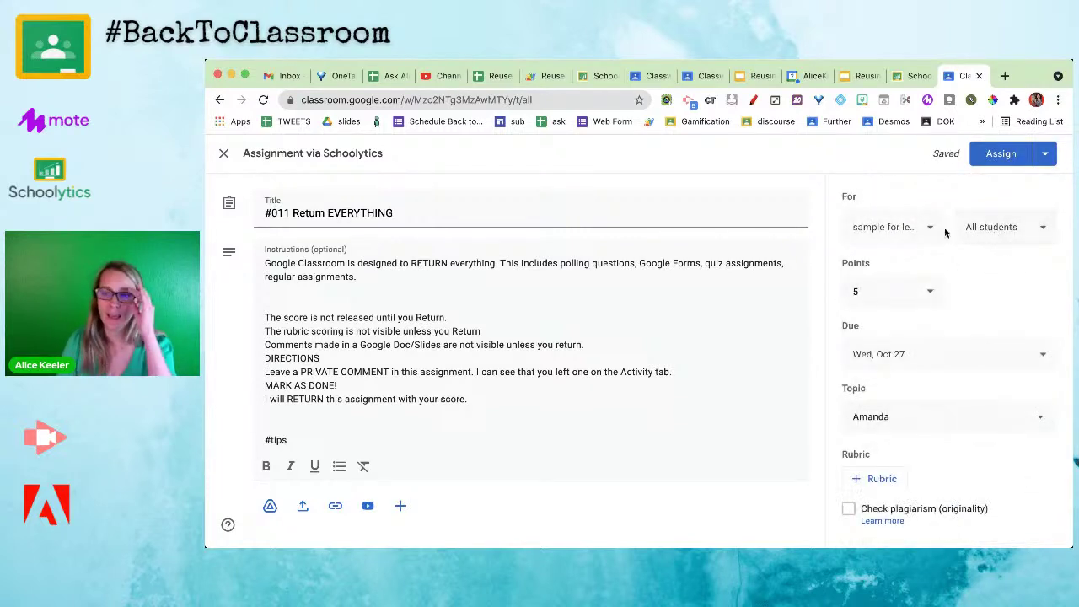
Check which other classes the assignment can be posted to and view its scheduling date and time settings
left_click(919, 232)
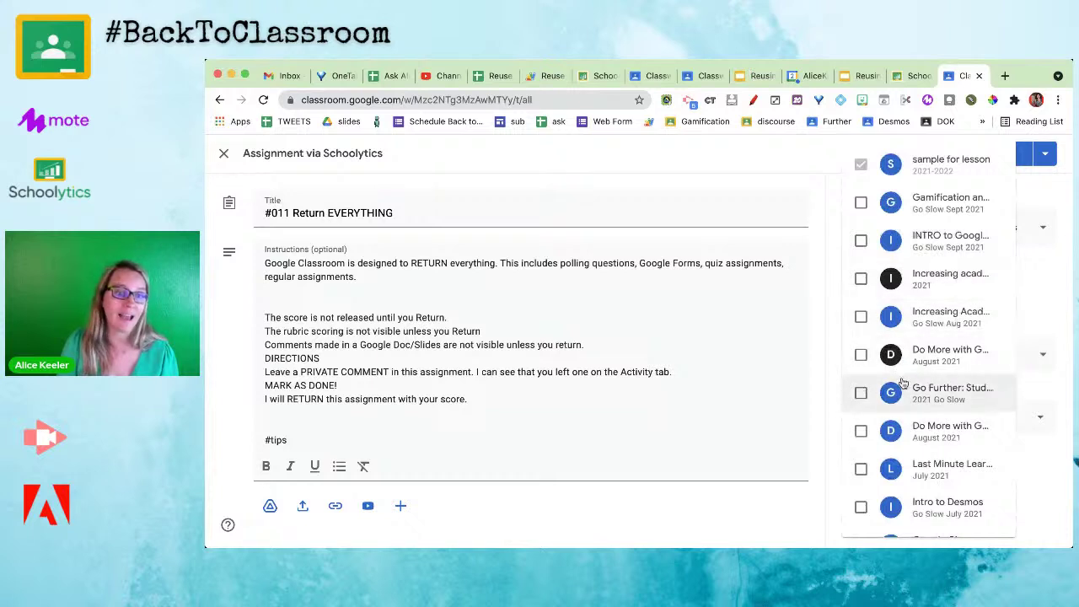
left_click(834, 226)
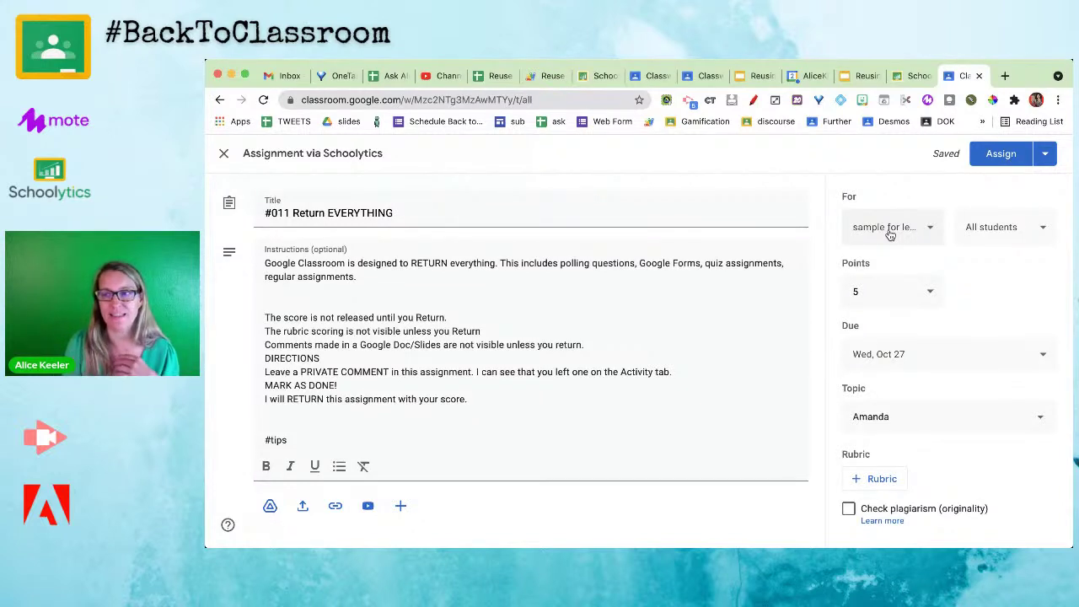
left_click(1046, 153)
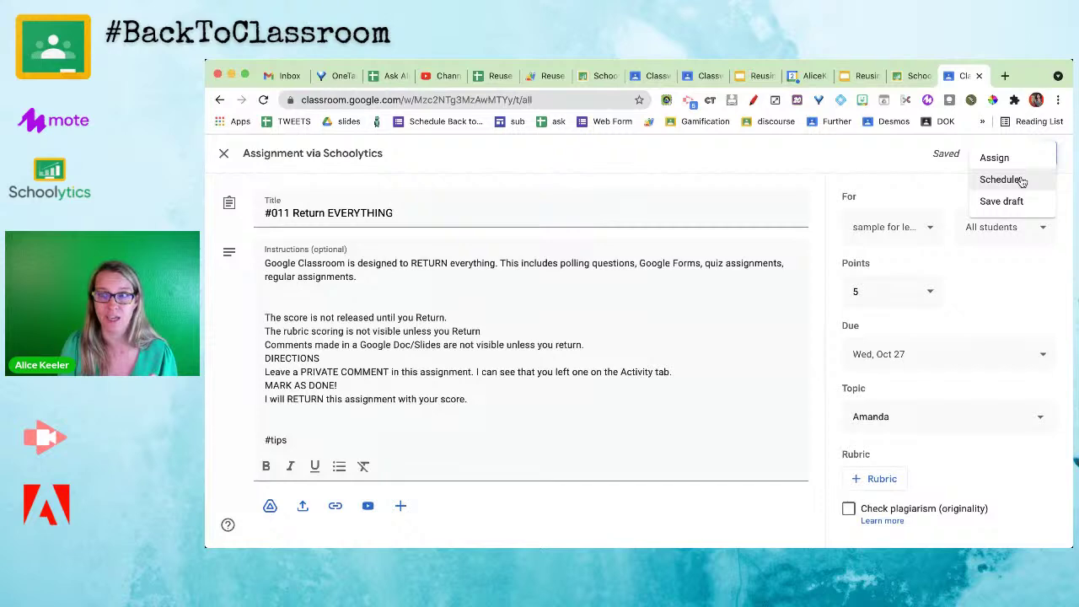
left_click(1020, 180)
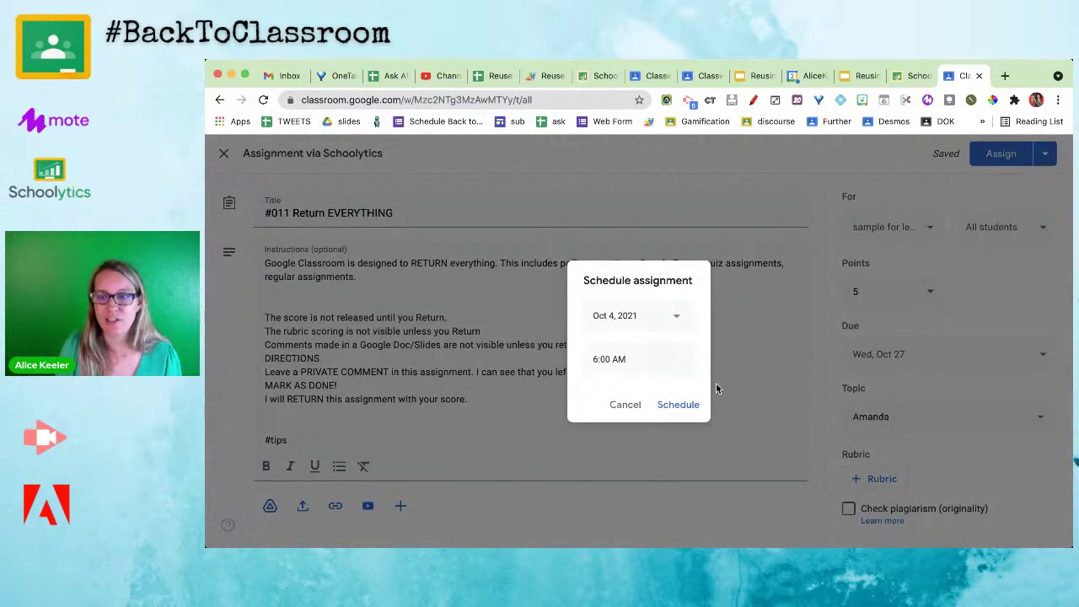
left_click(624, 404)
Try adding the INTRO to Google Classroom | Go Slow Sept 2021 class, check the scheduling option, and remove the class again
left_click(910, 227)
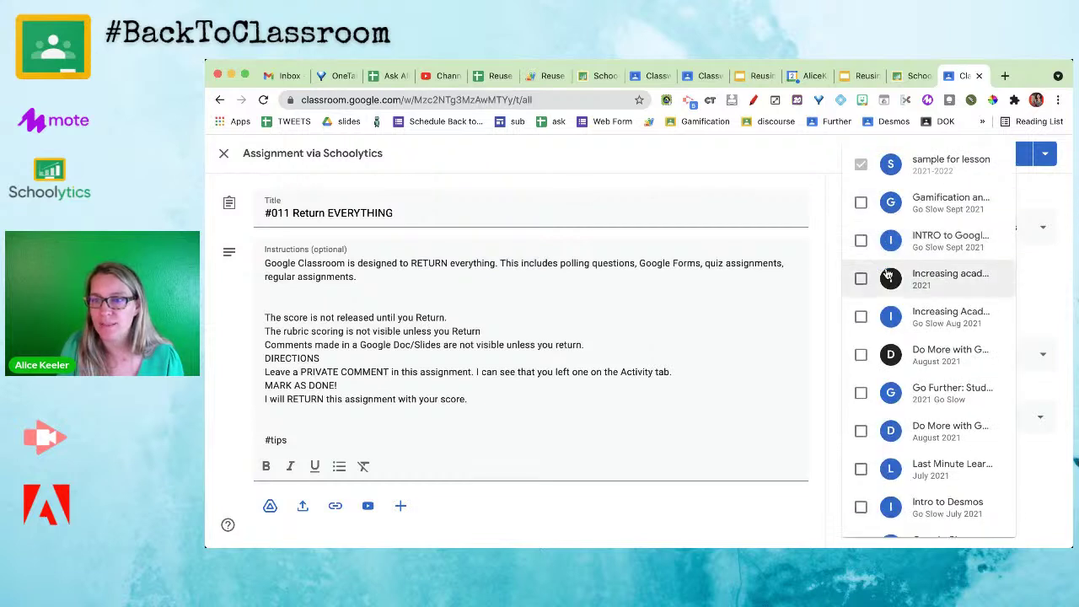
left_click(861, 241)
left_click(1025, 189)
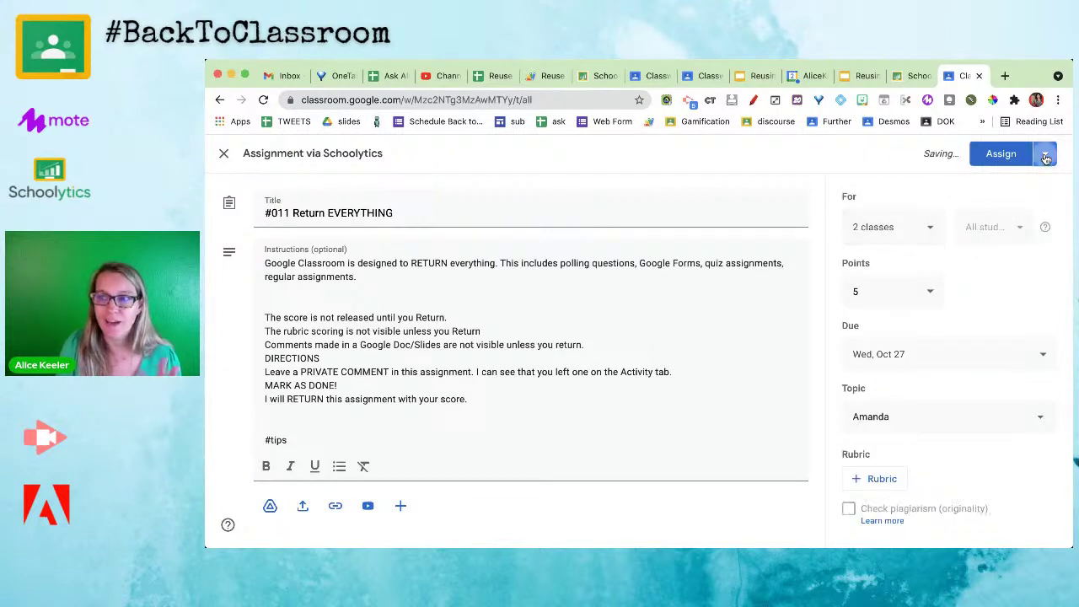
left_click(1045, 156)
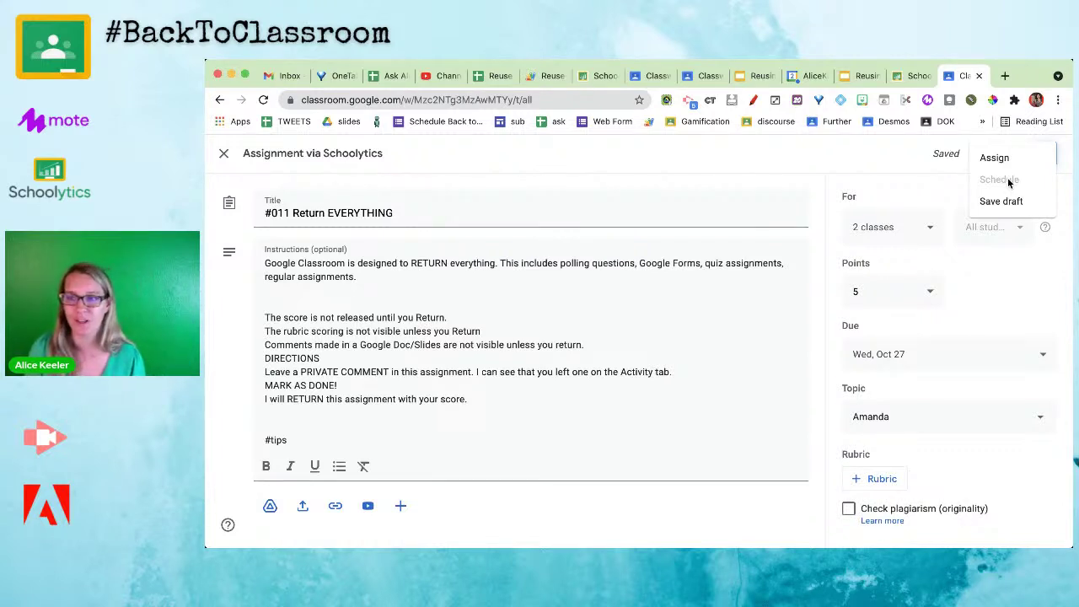
left_click(919, 236)
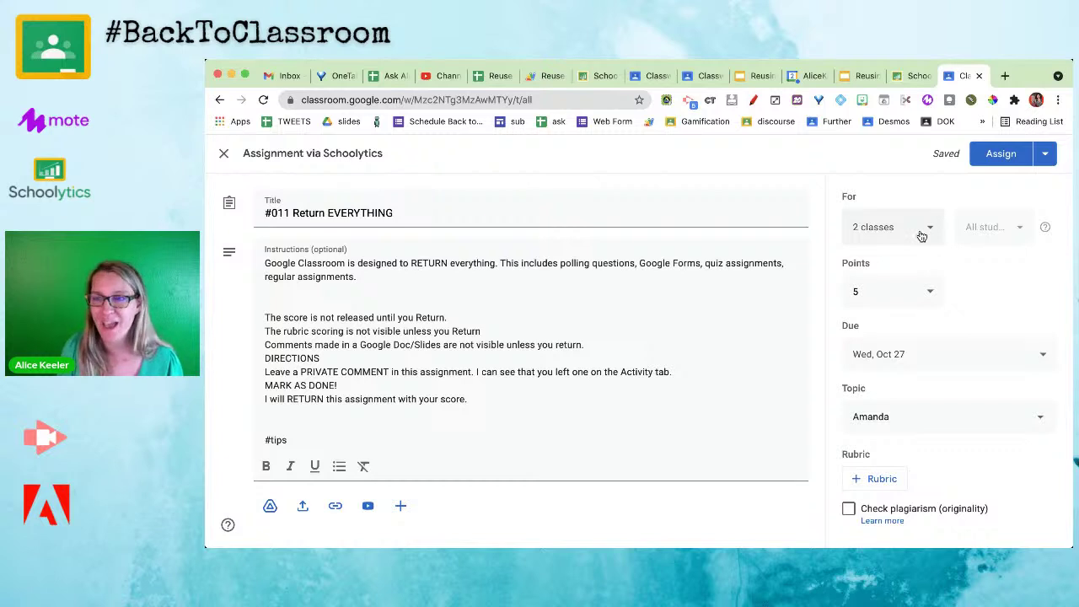
left_click(921, 236)
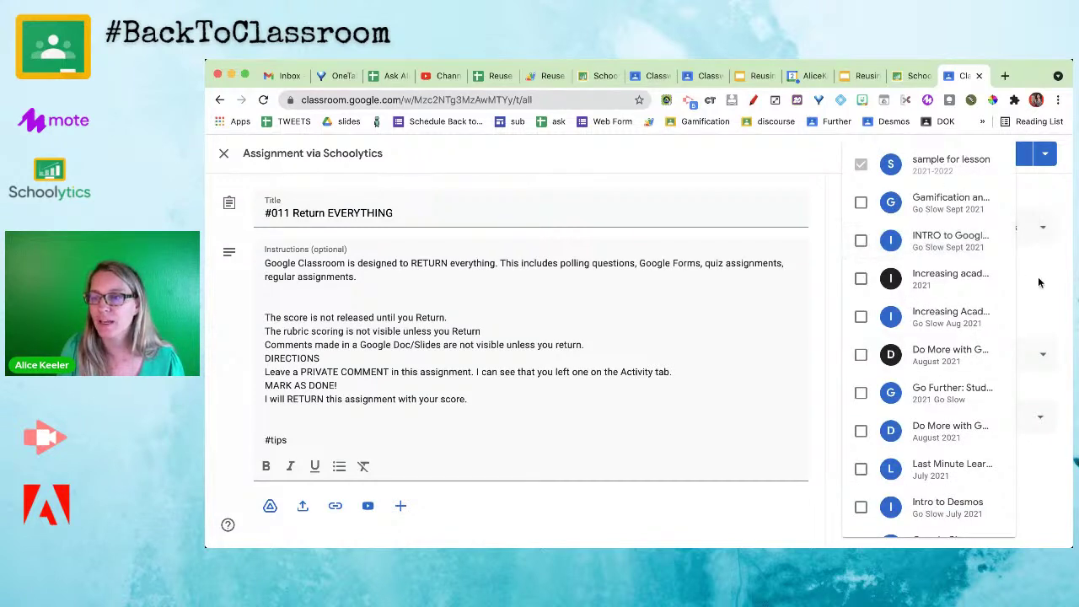
left_click(1038, 282)
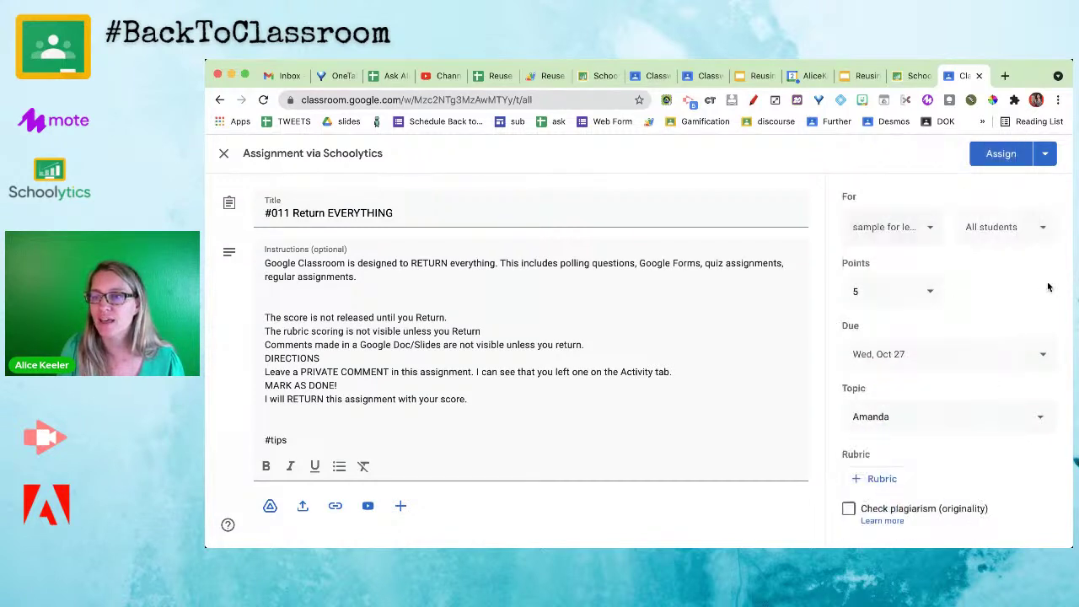
View the assign, schedule and save-draft options for the assignment
left_click(1045, 161)
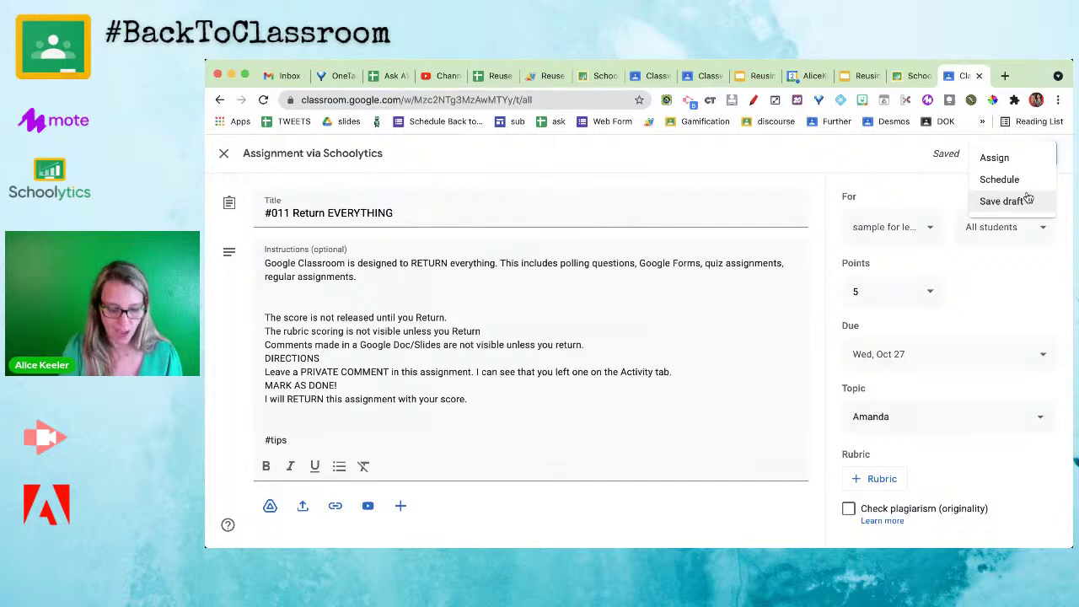
Open schoolytics.com in a new browser tab and log in to the teacher dashboard
key("ctrl+t")
type("schoo")
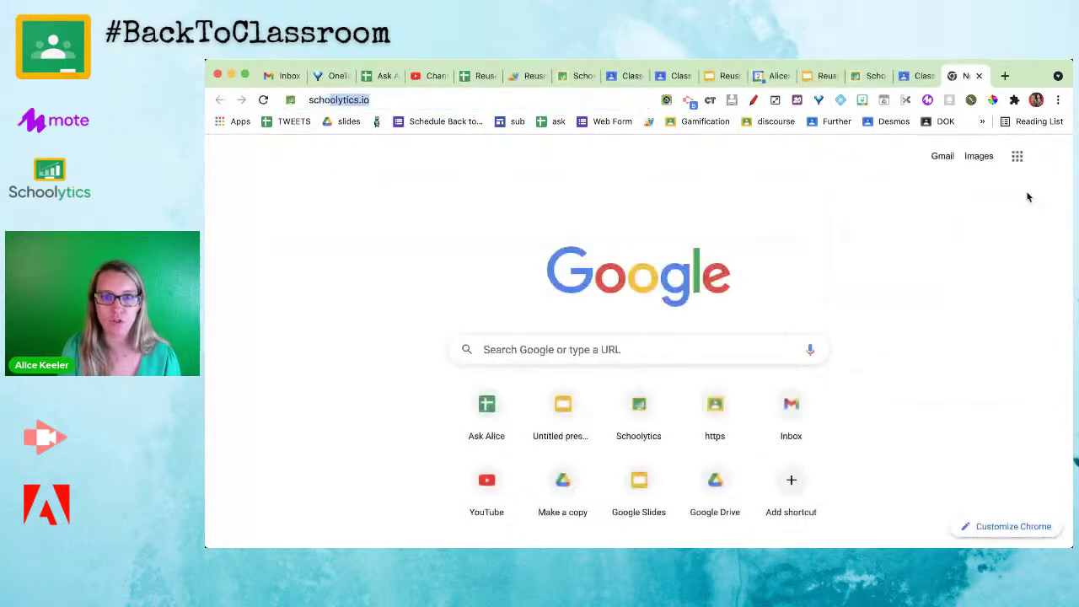
type("lytics.com")
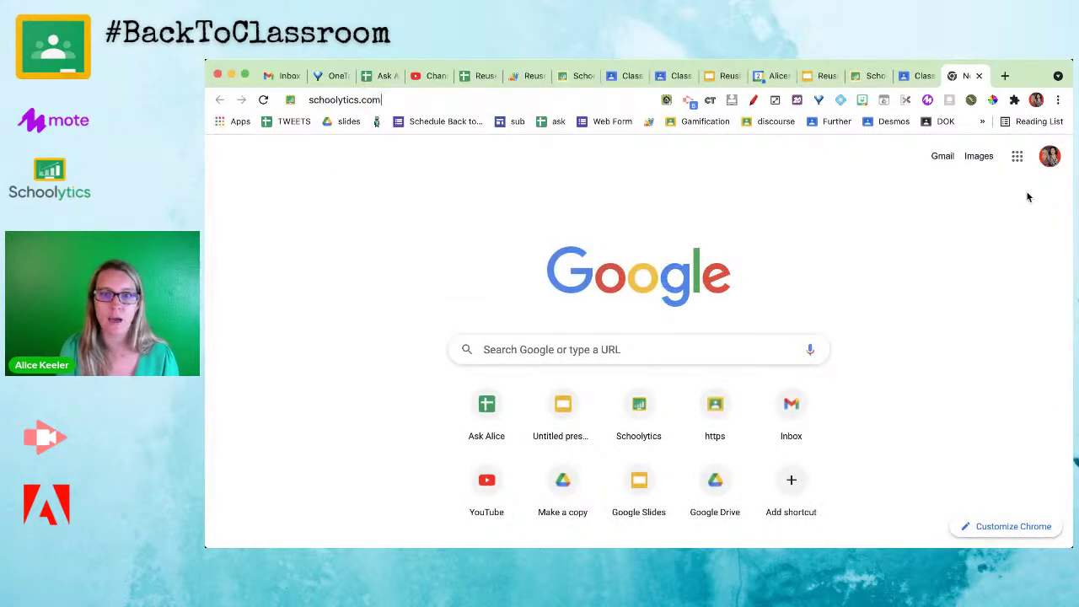
key("Return")
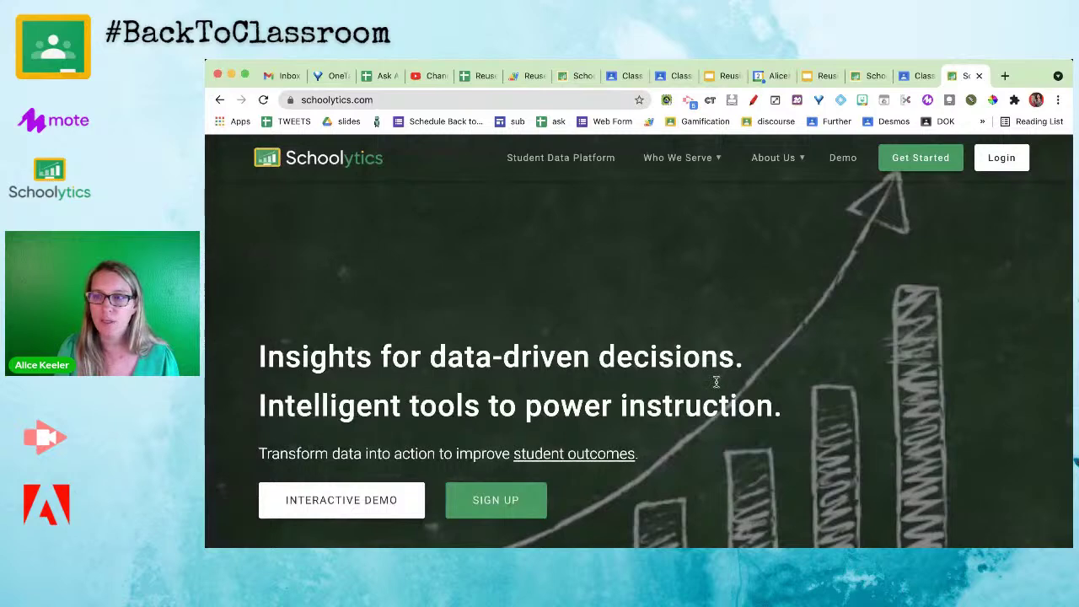
left_click(1008, 165)
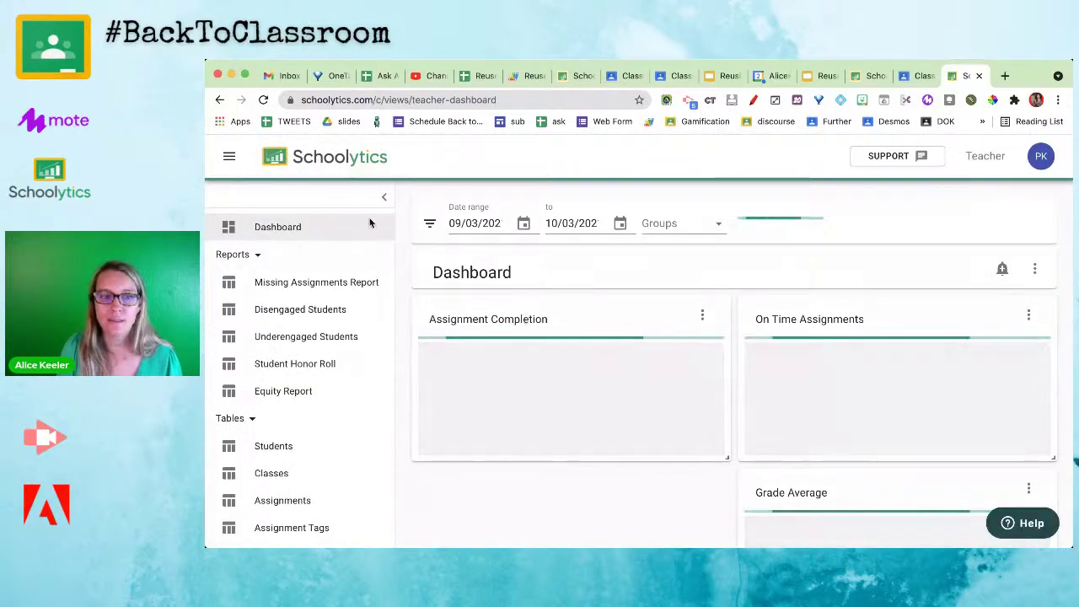
Open the Content Library and filter it to the course Do More with Google Classroom and Data
scroll(270, 396, "down", 3)
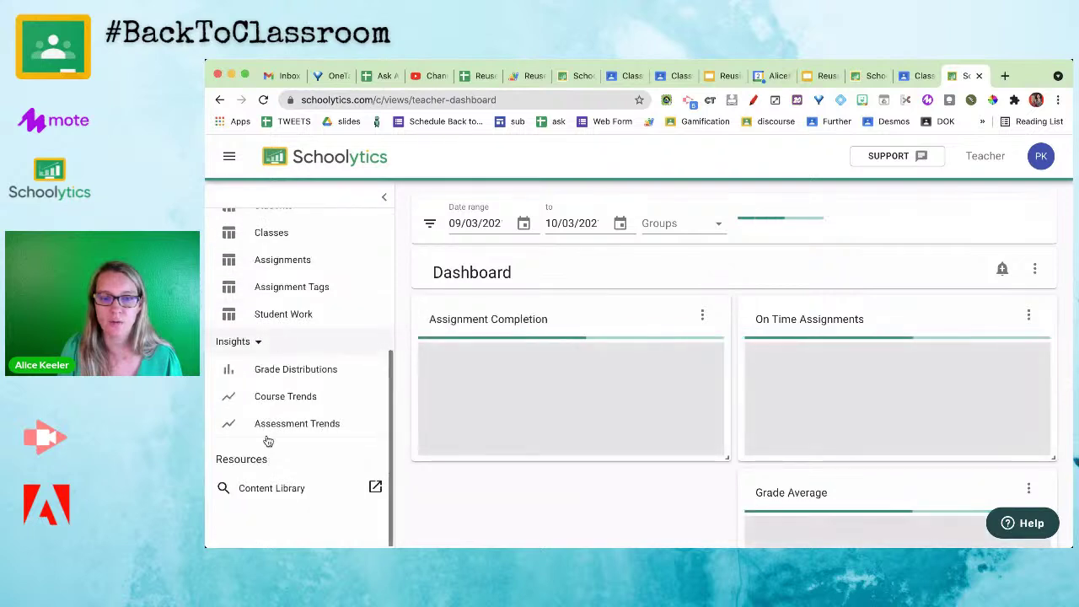
left_click(268, 488)
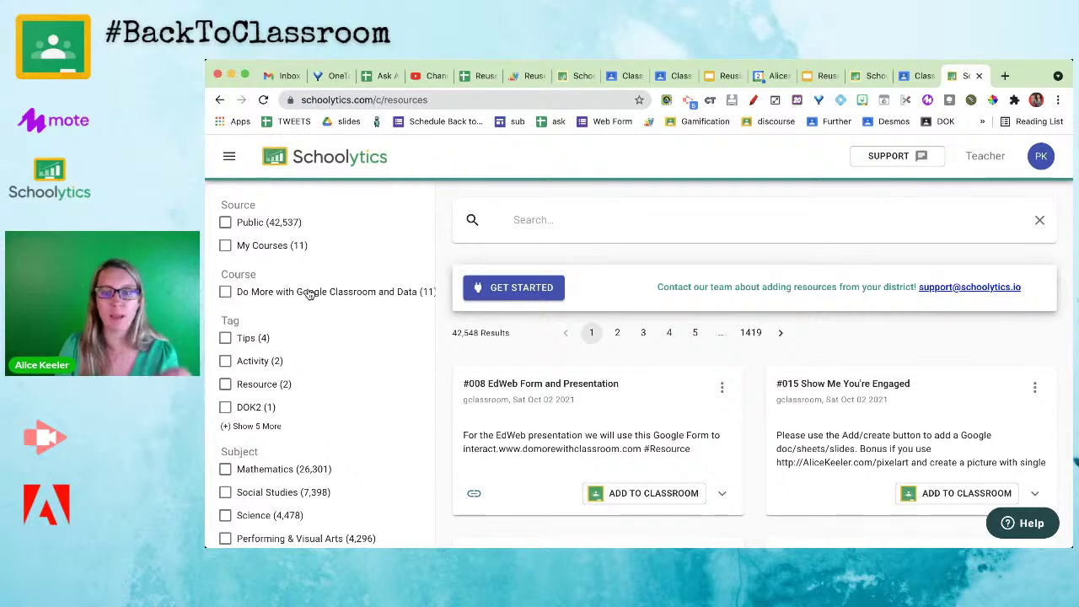
left_click(276, 292)
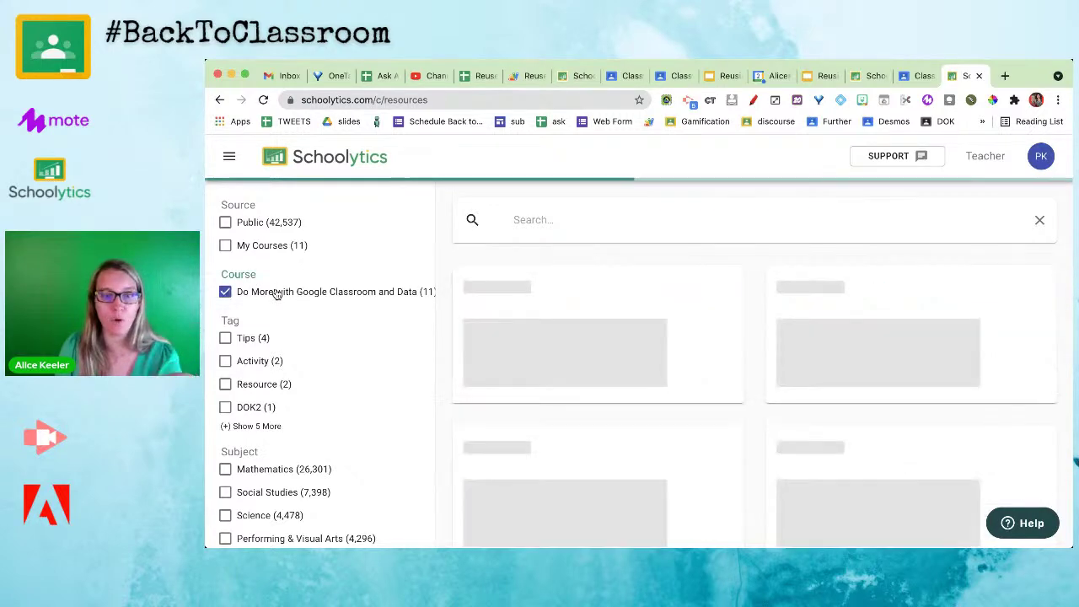
Add the #015 Show Me You're Engaged assignment to Classroom, choosing sample for lesson | 2021-2022 as the course
scroll(648, 381, "down", 6)
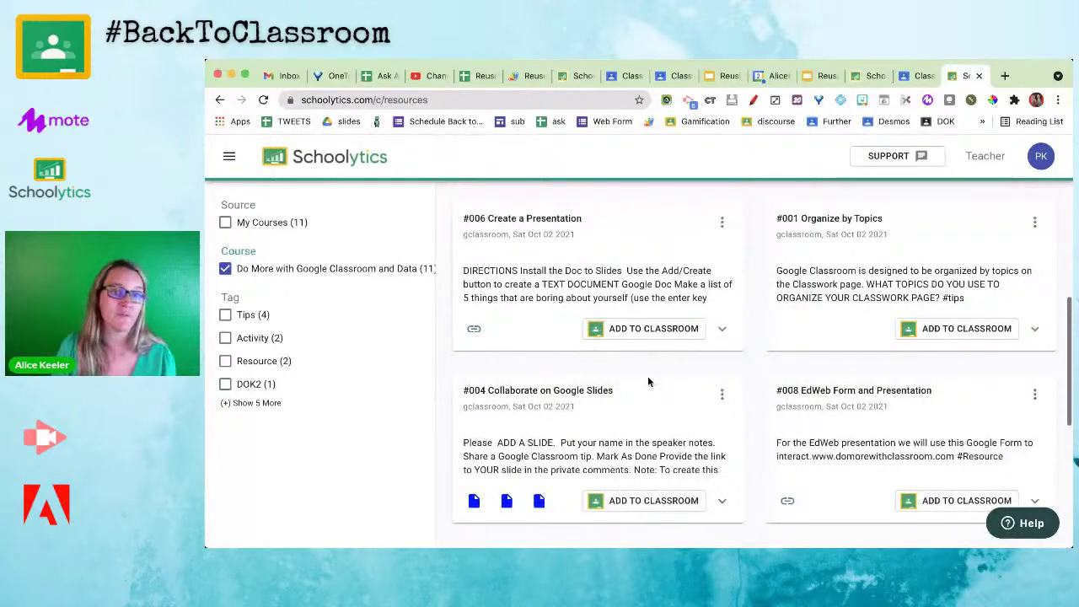
scroll(648, 381, "down", 3)
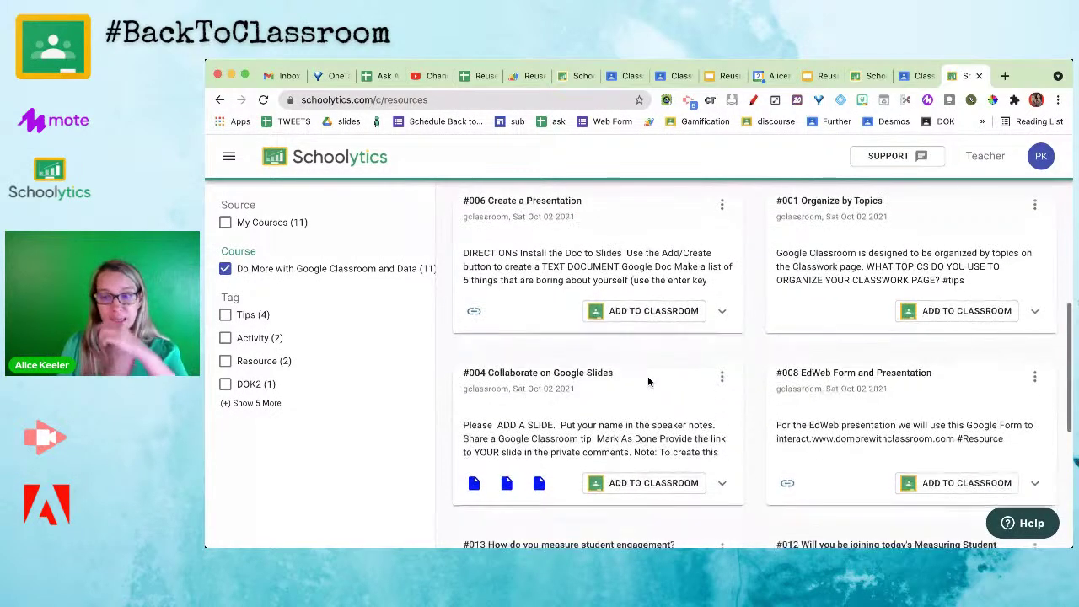
scroll(648, 382, "down", 5)
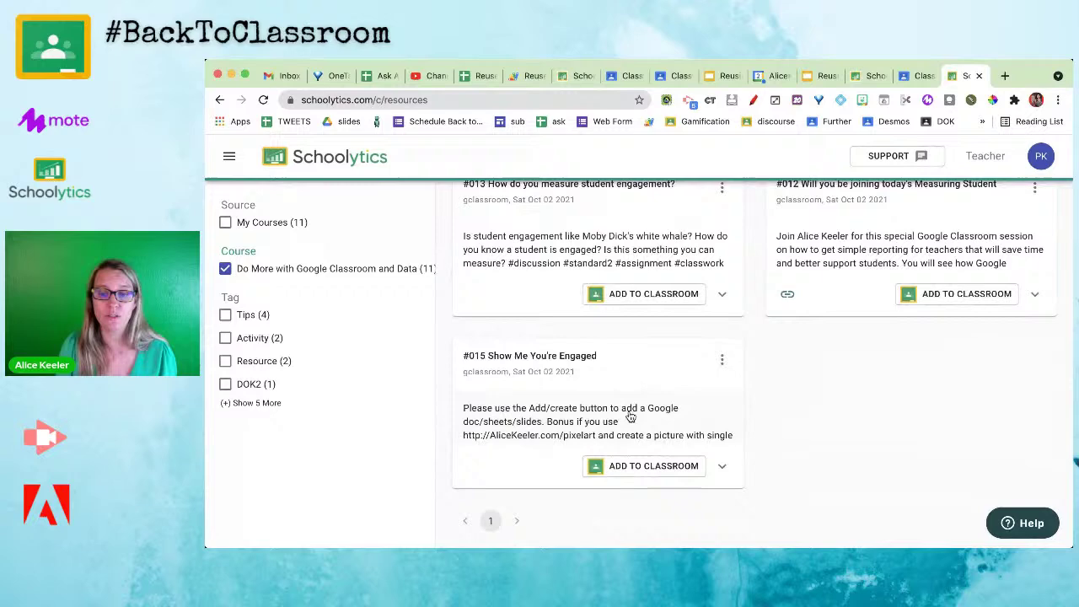
left_click(631, 464)
left_click(617, 426)
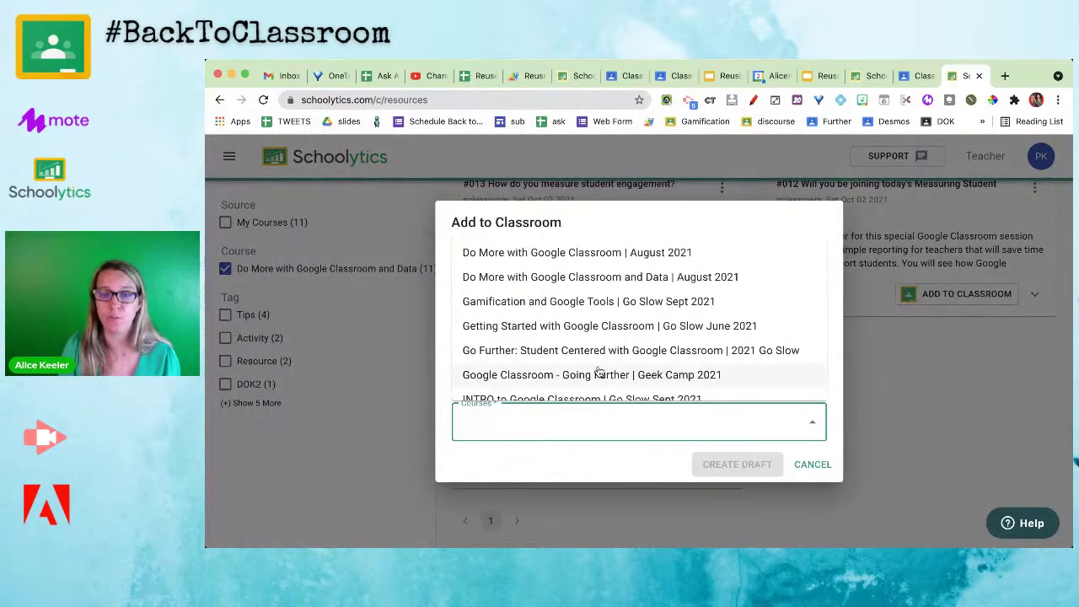
scroll(599, 371, "down", 4)
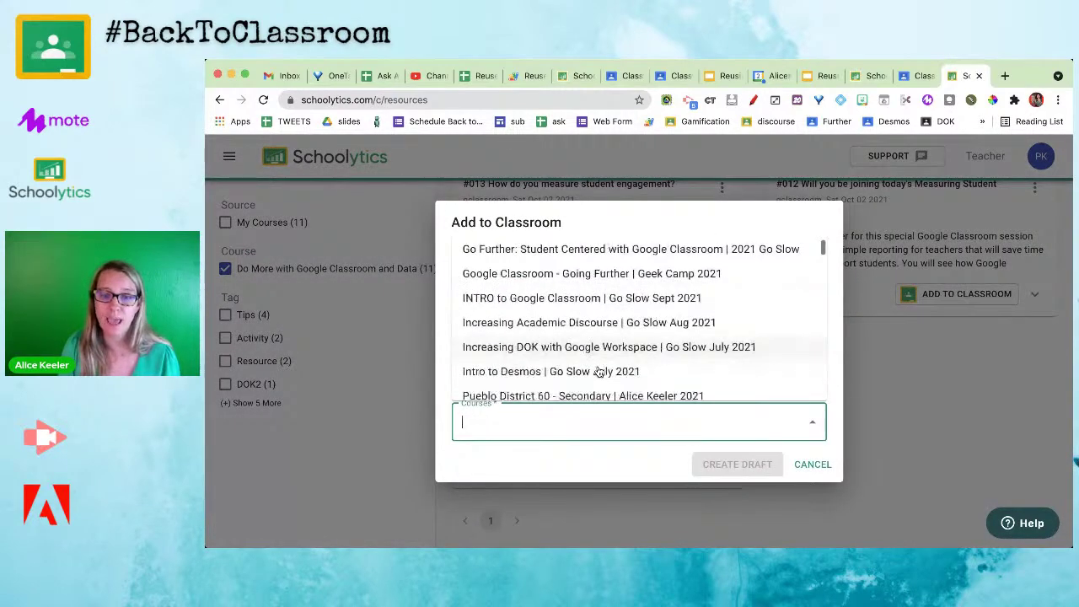
scroll(598, 370, "down", 2)
left_click(585, 313)
Retitle the draft as #021 Show Me You're Engaged, create it and close the Add to Classroom dialog
left_click(478, 311)
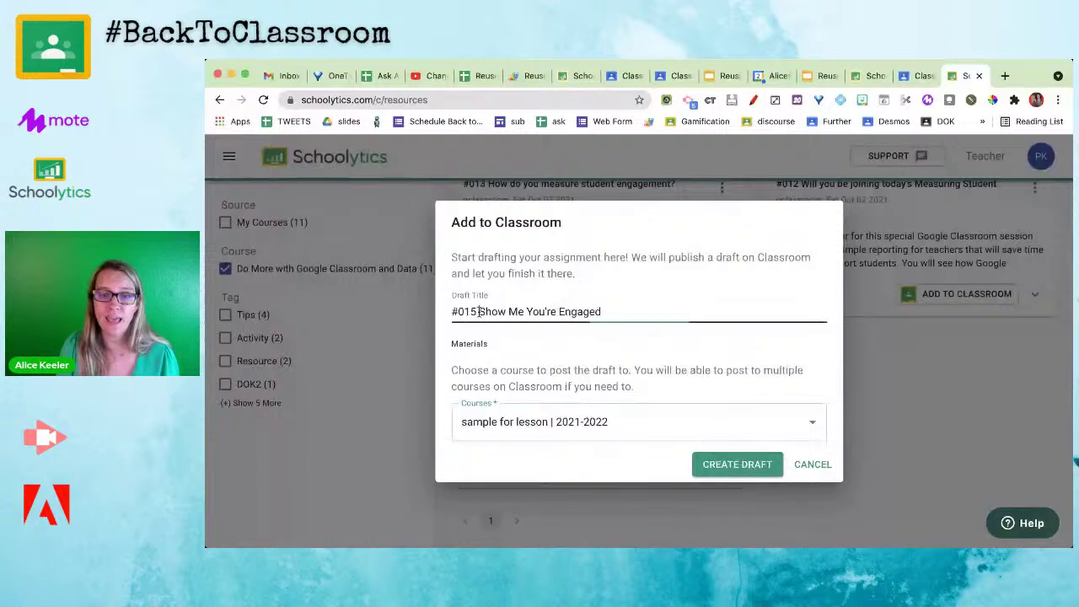
key("BackSpace")
key("BackSpace")
type("21")
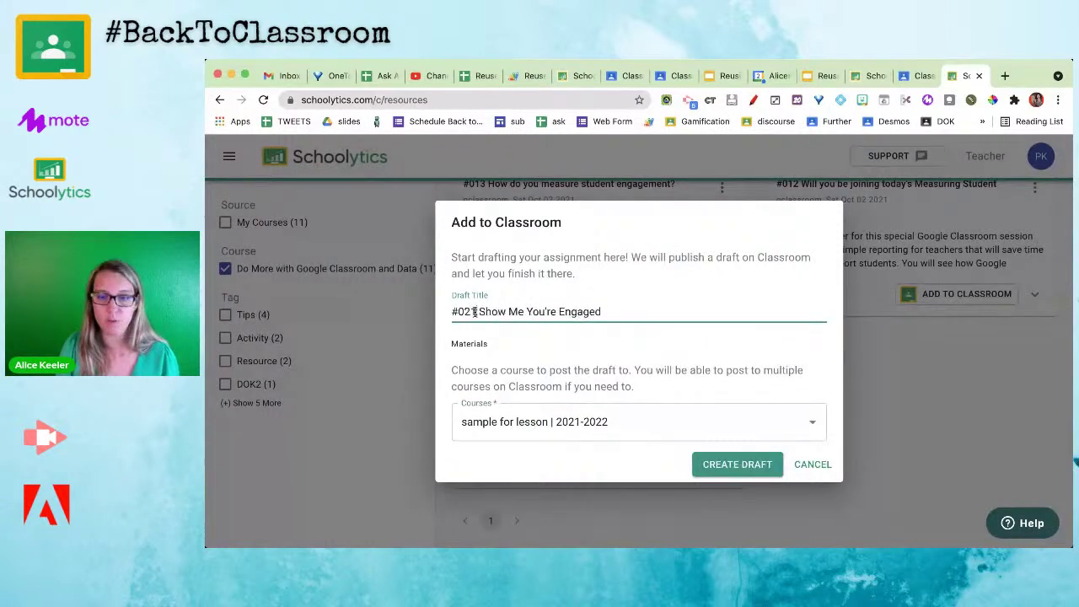
left_click(745, 465)
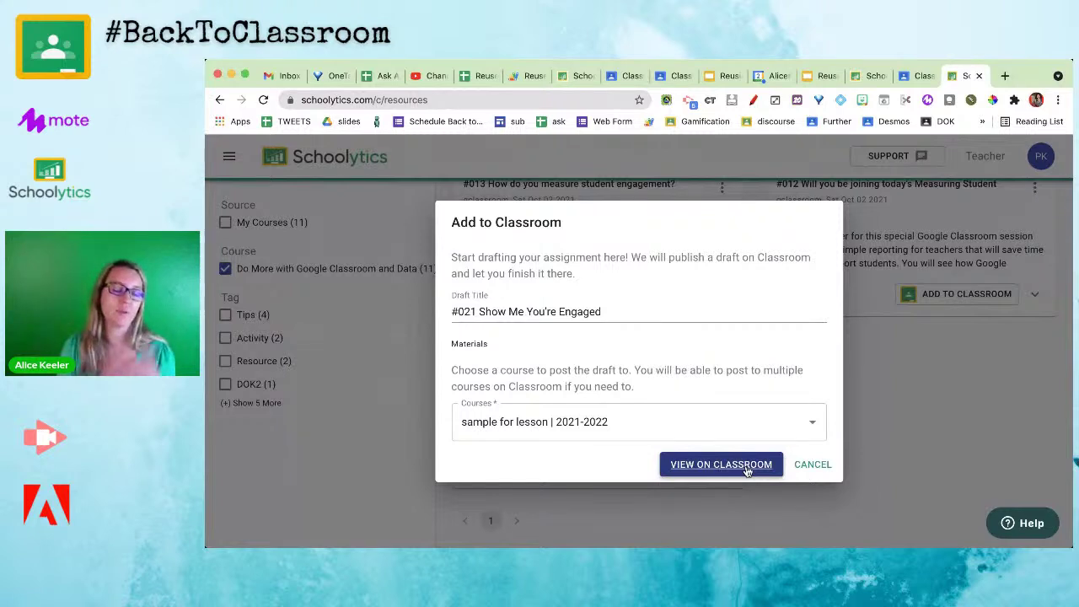
left_click(813, 465)
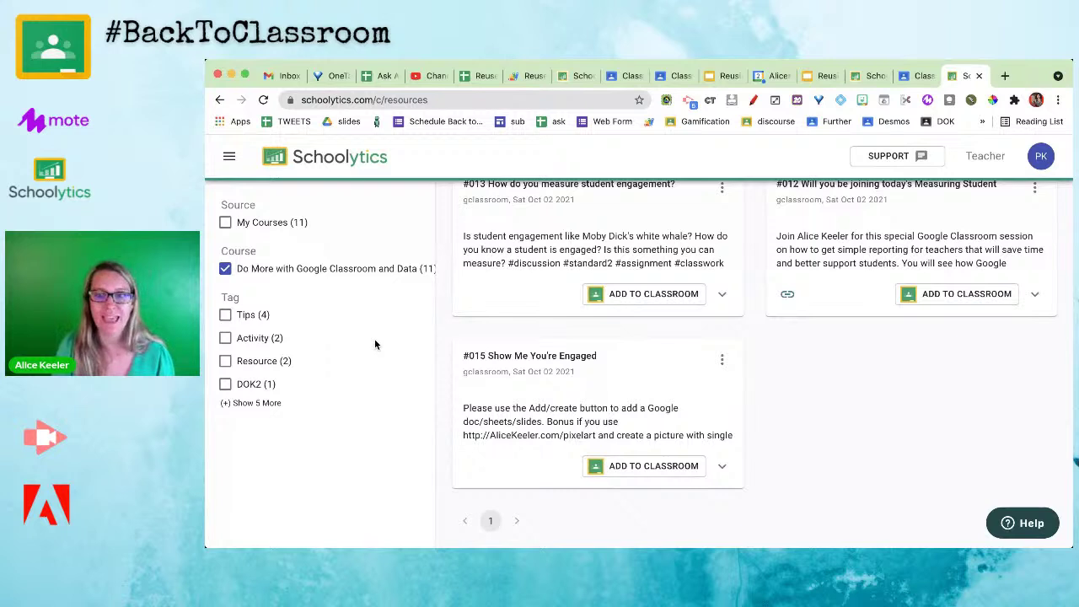
Filter the library by the Activity tag and examine #005 Google Forms - Pass This, highlighting the #activity hashtag in its description
left_click(256, 346)
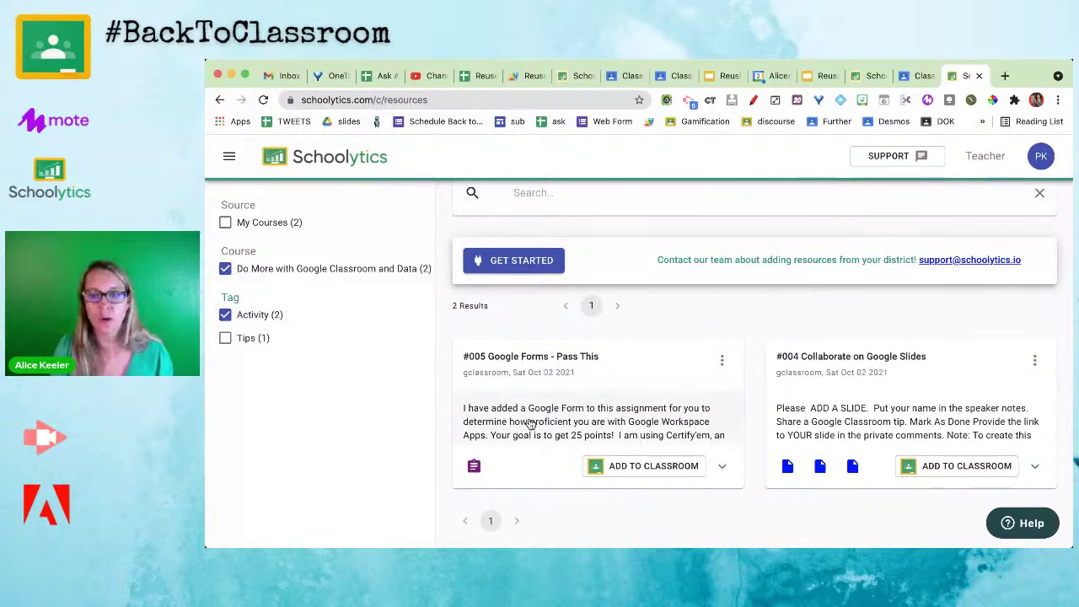
left_click(722, 466)
scroll(693, 442, "down", 1)
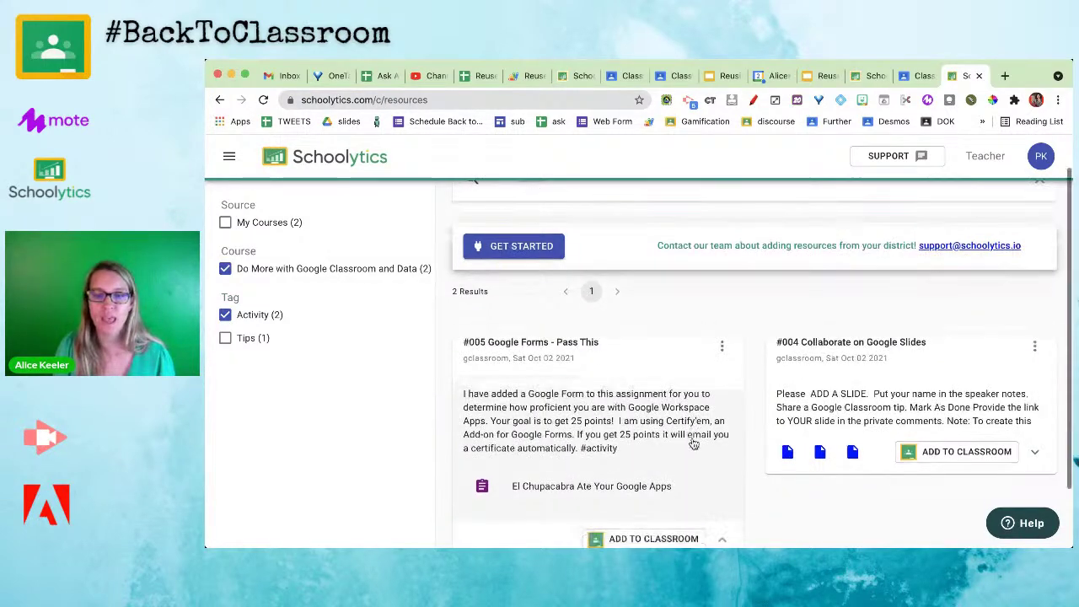
scroll(693, 443, "down", 1)
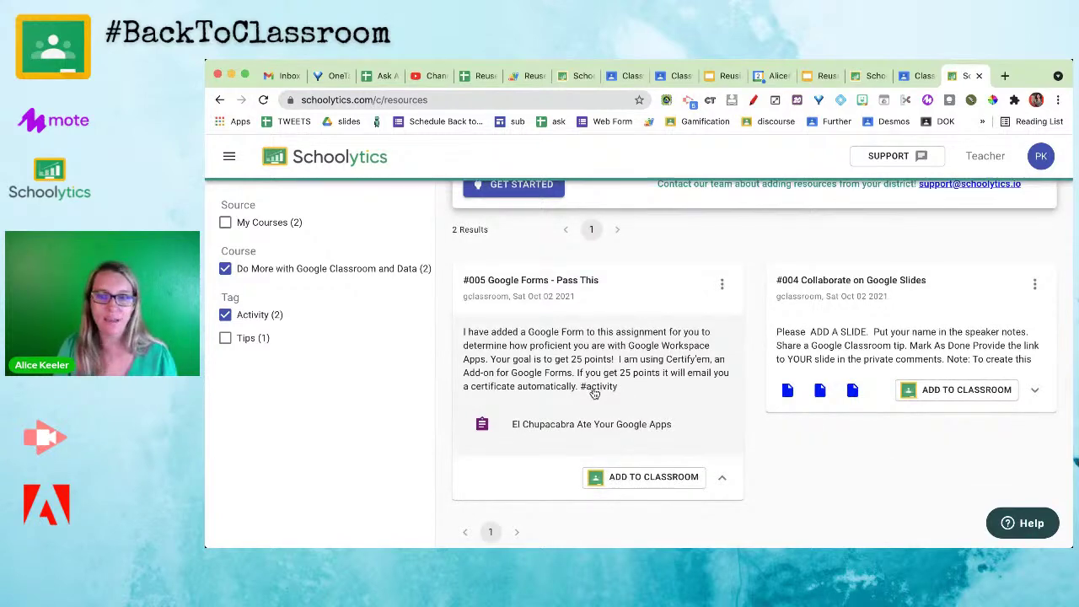
left_click(624, 396)
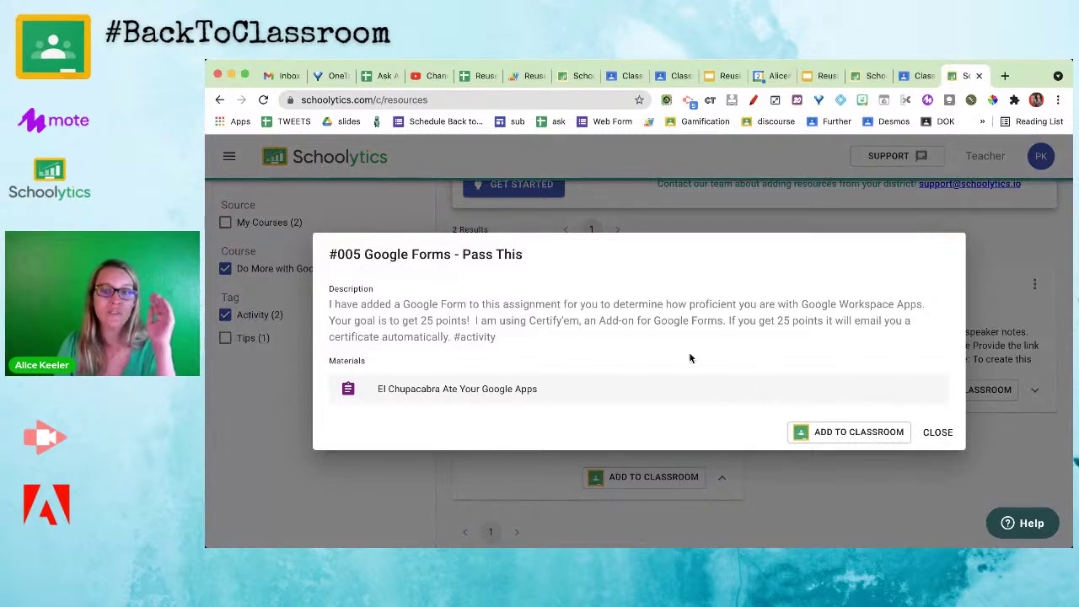
left_click_drag(497, 337, 453, 338)
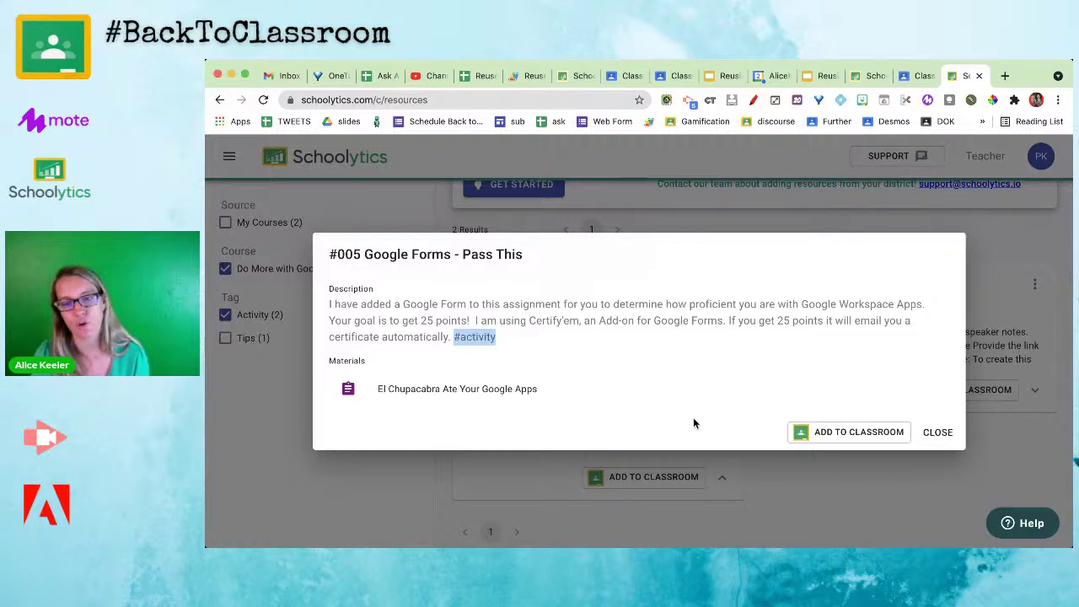
Try to create a draft of #005 Google Forms - Pass This in sample for lesson | 2021-2022 and dismiss the notification
left_click(876, 435)
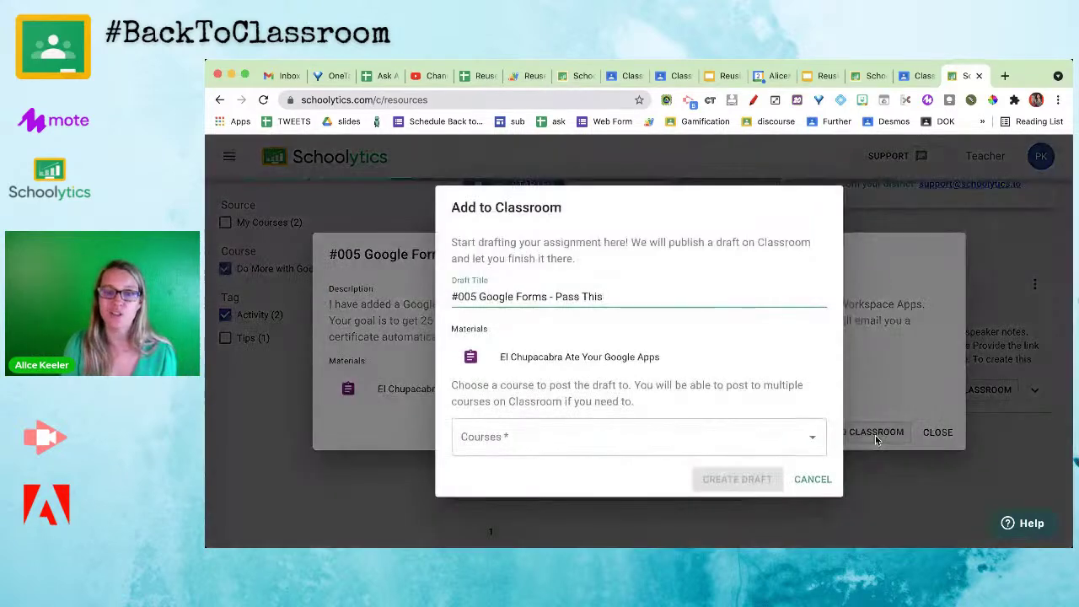
left_click(765, 436)
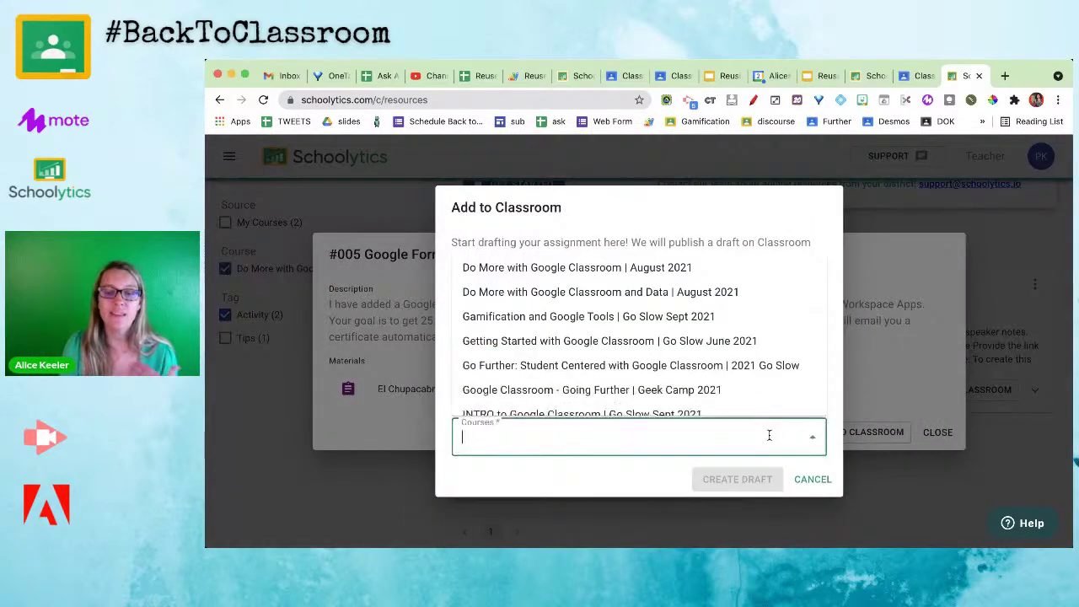
scroll(565, 362, "down", 3)
left_click(699, 373)
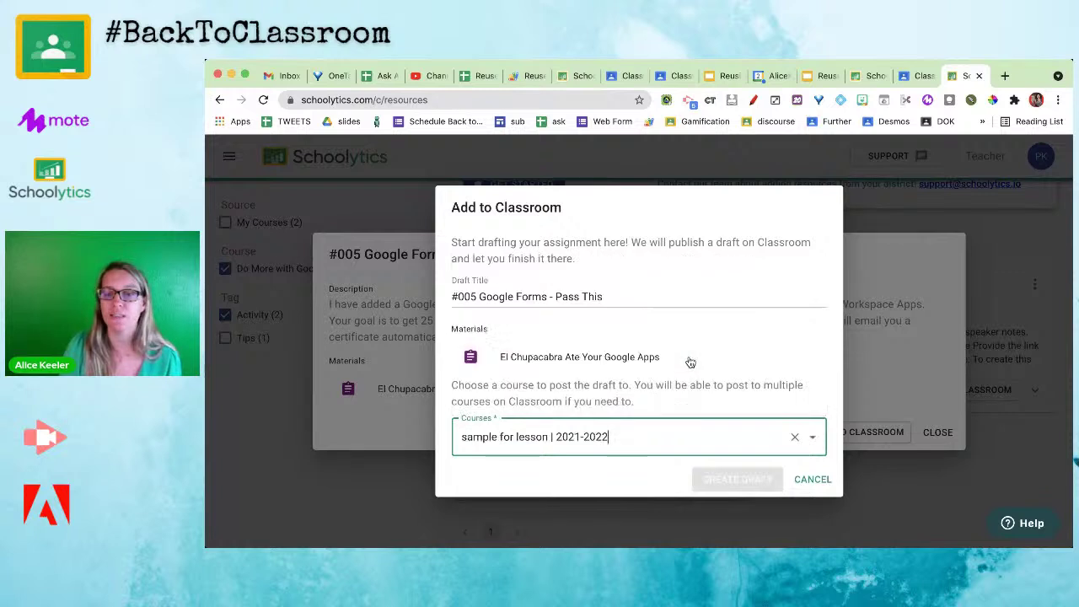
left_click(756, 475)
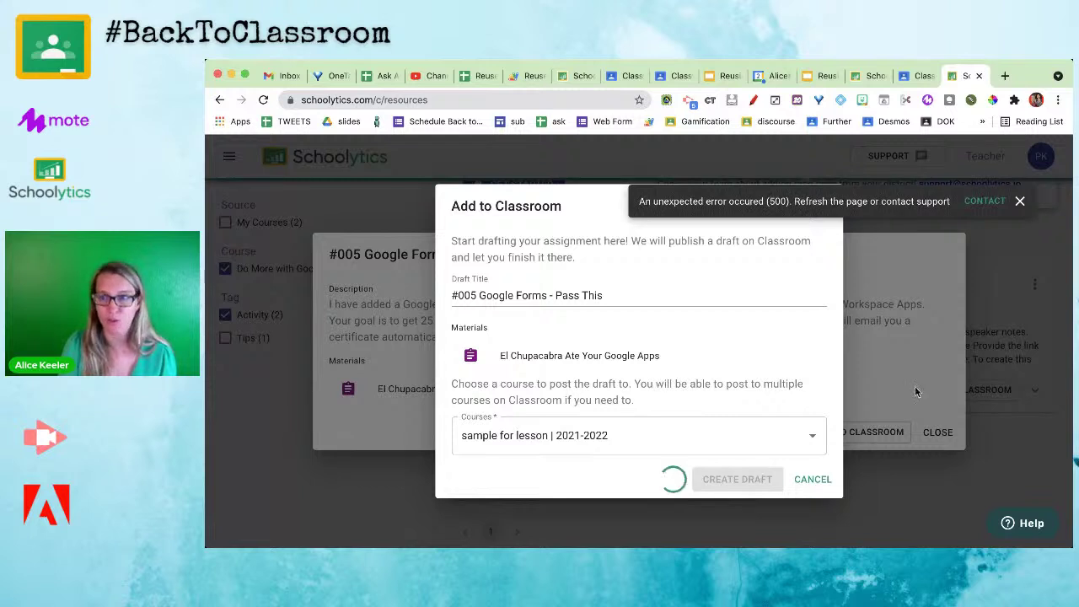
left_click(1019, 203)
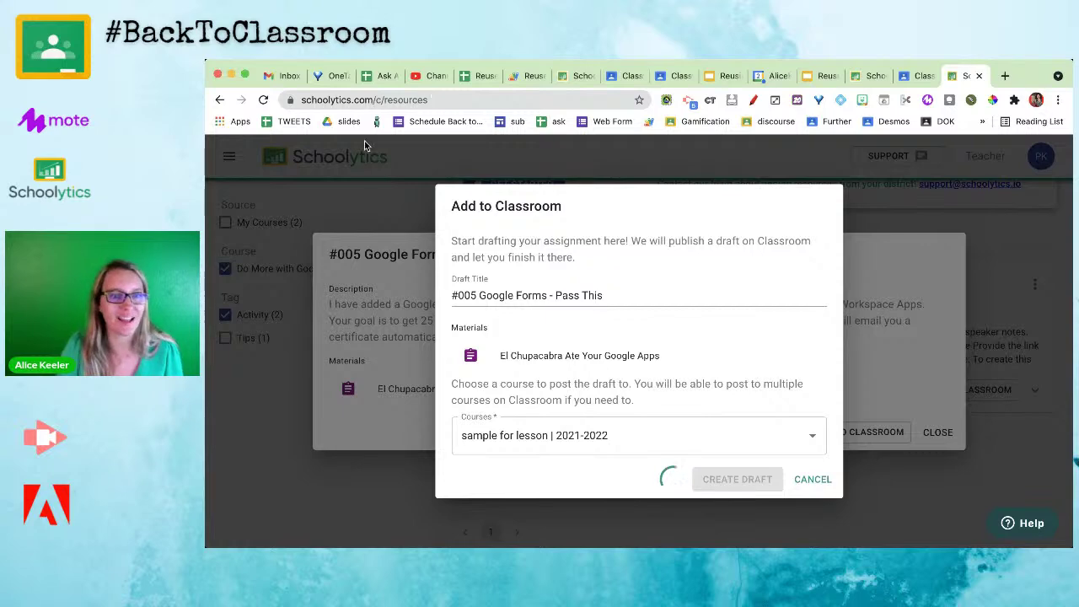
Switch to the Google Slides presentation, check the Content Library slide and return to the schoolytics.com slide
left_click(818, 75)
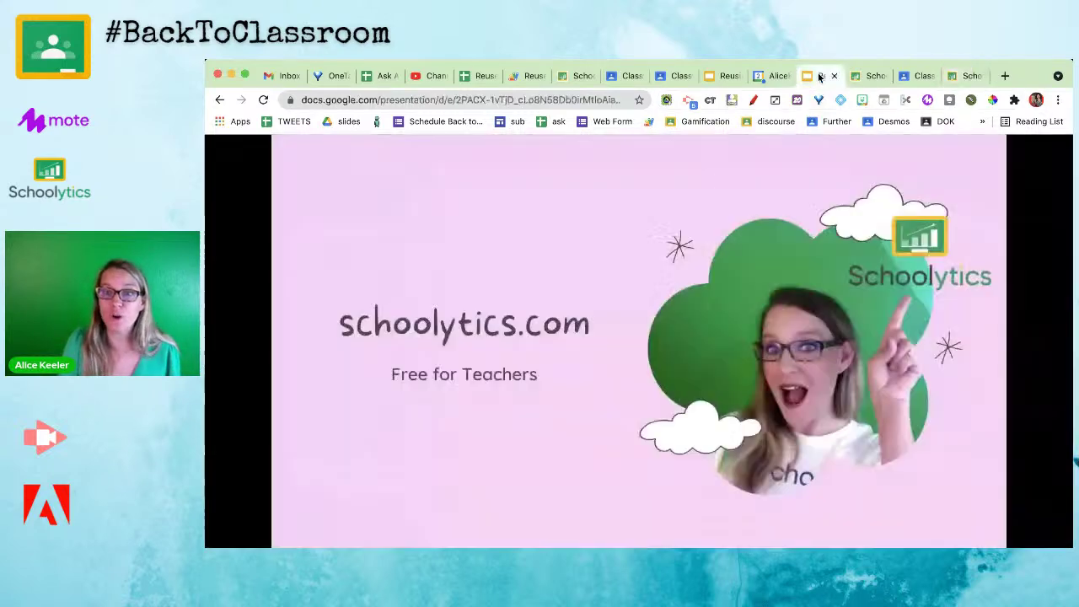
left_click(666, 318)
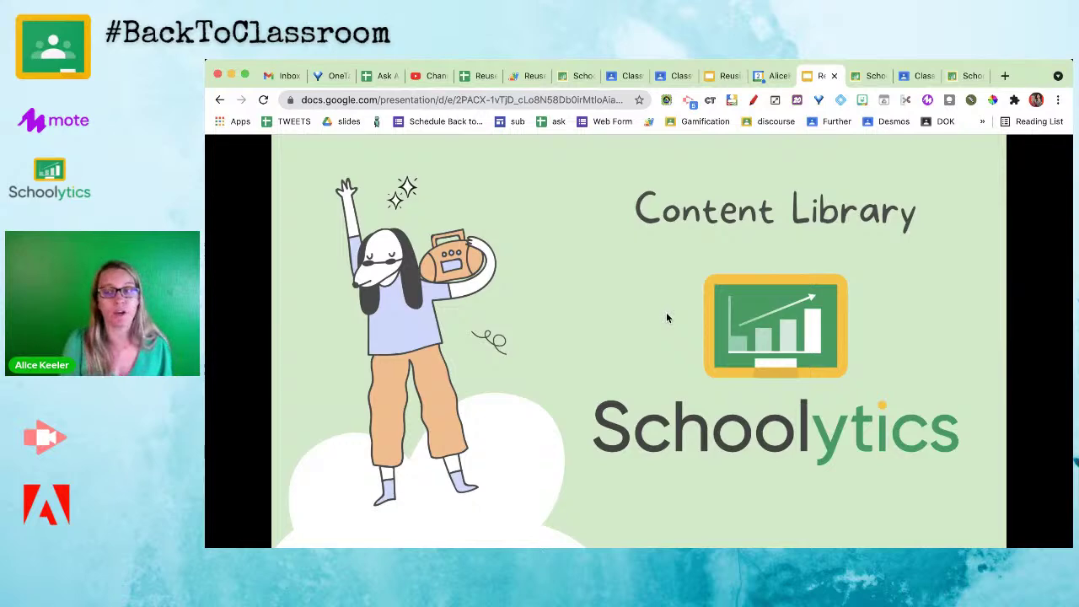
key("Left")
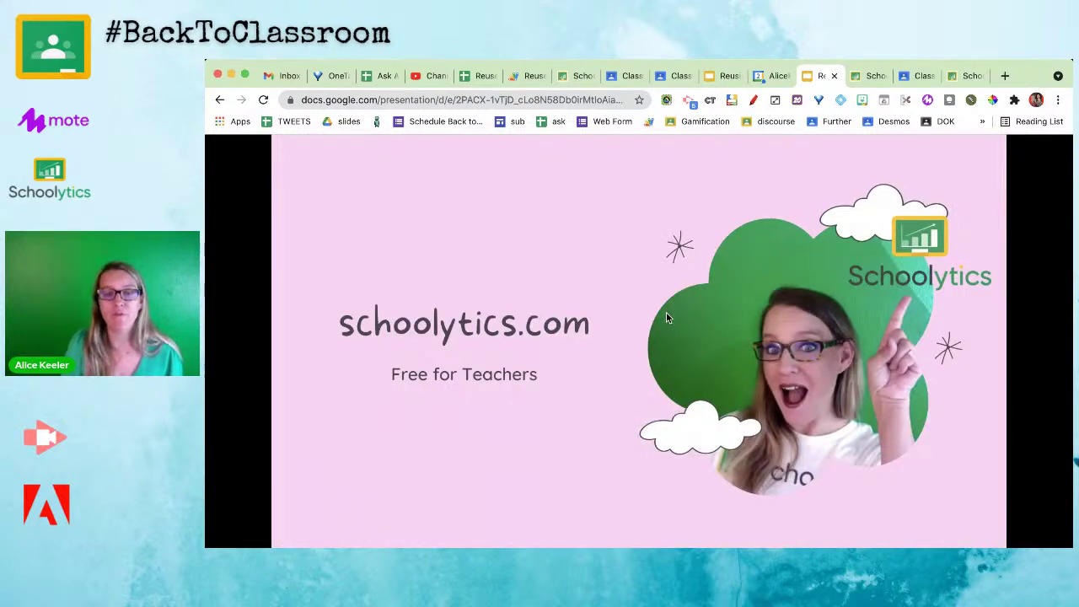